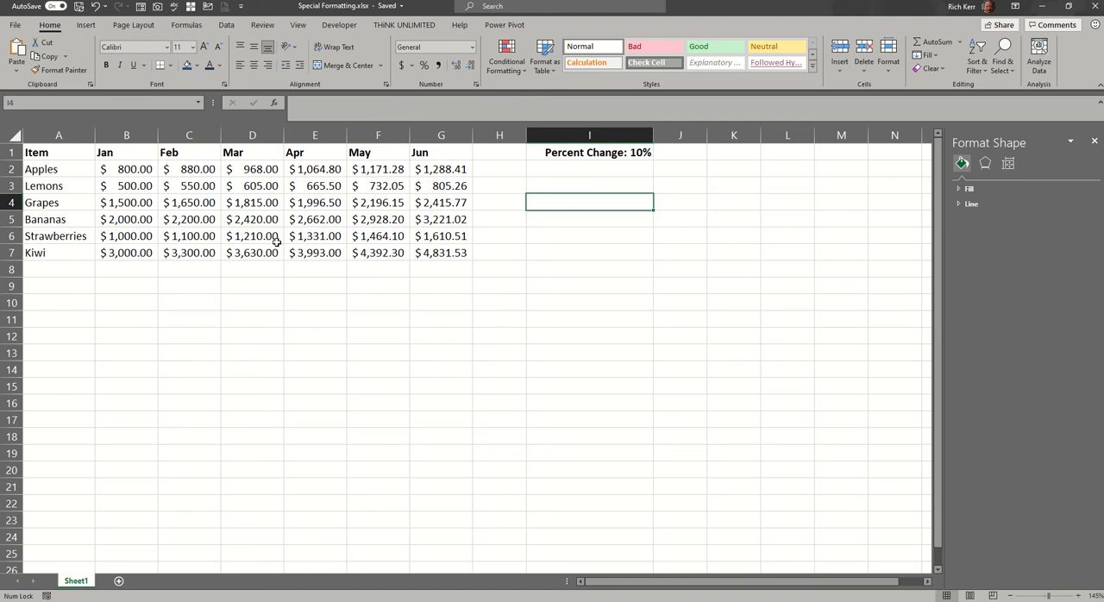
Examine the percent change cell I1, the January amounts in B2:B7 and the February formula for Apples in C2.
click(602, 152)
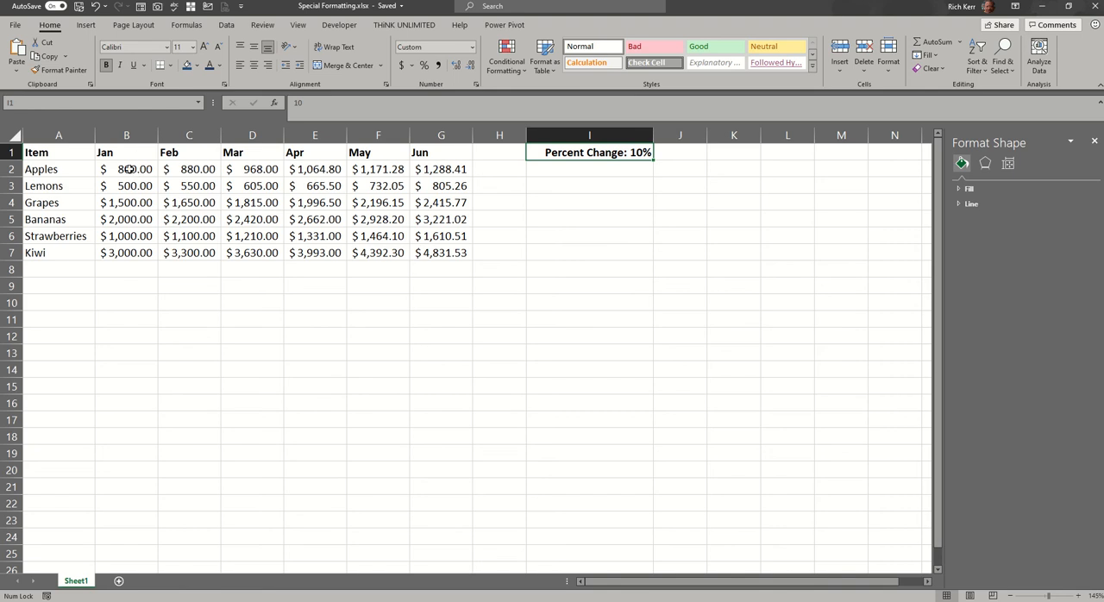
drag(128, 169, 130, 255)
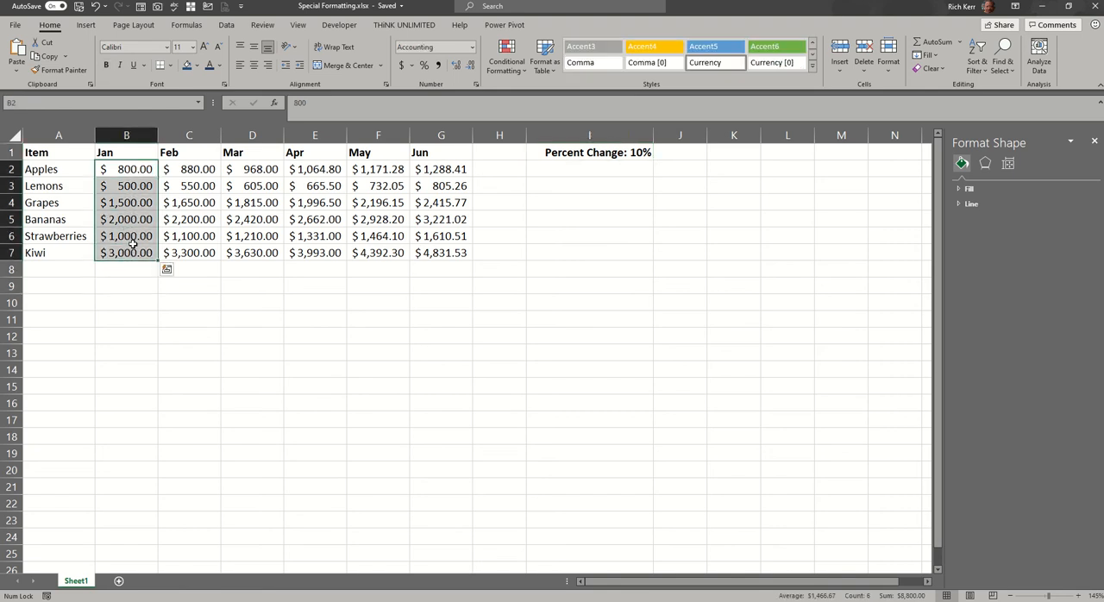
double_click(197, 169)
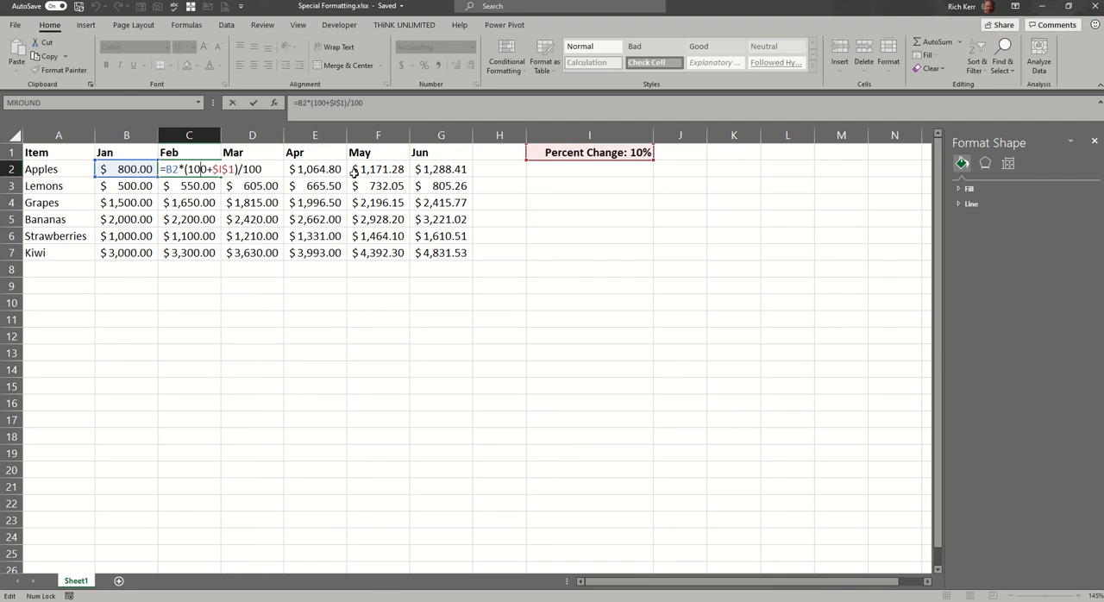
key(Return)
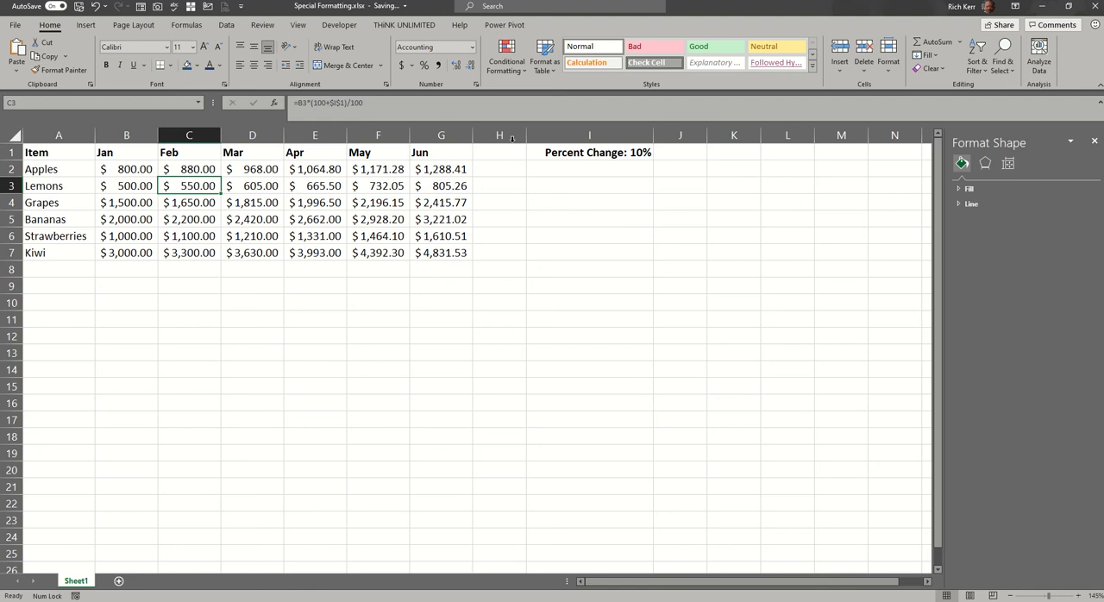
double_click(206, 167)
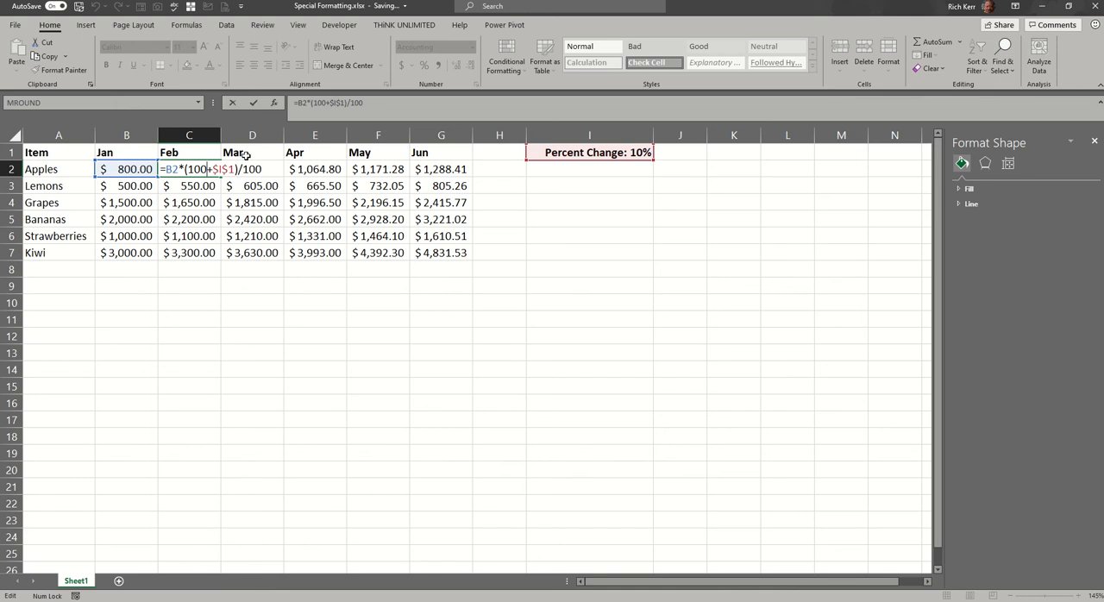
key(Return)
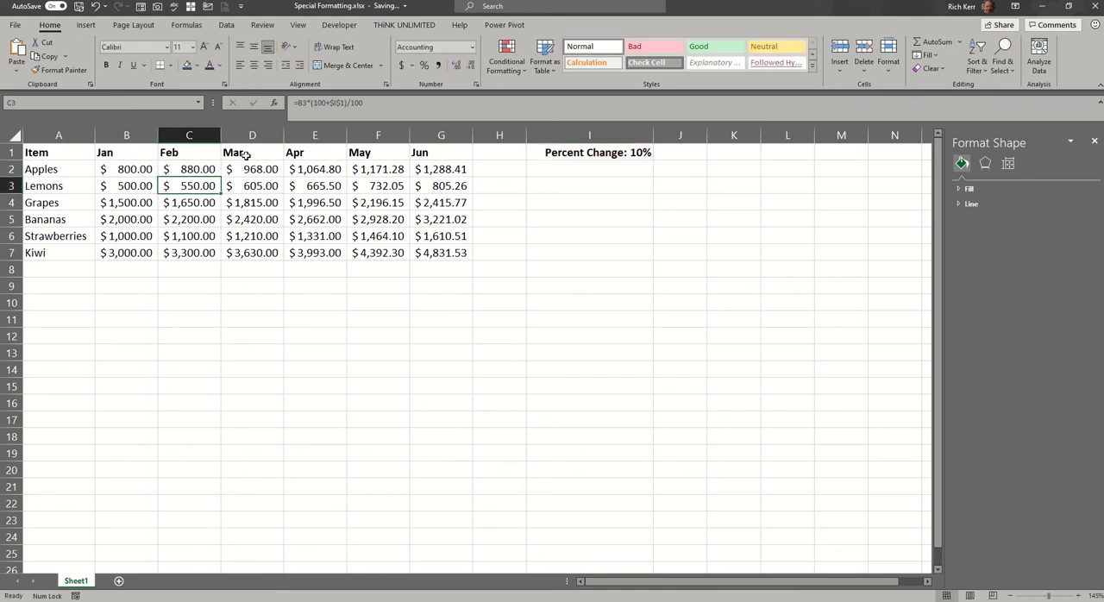
click(197, 171)
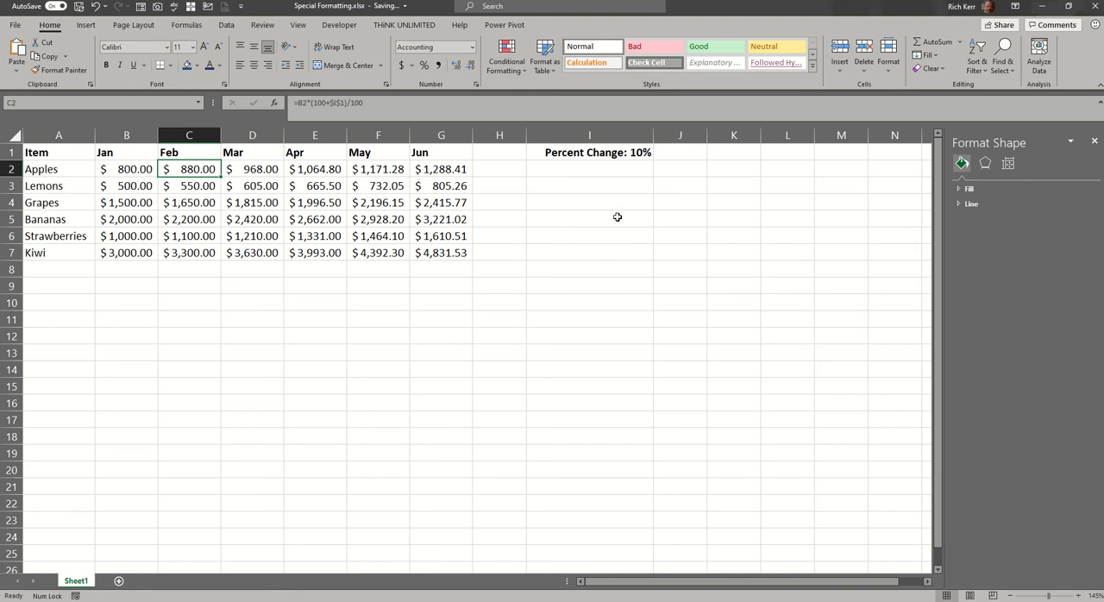
Set the percent change in cell I1 to 15.
click(622, 155)
text(15)
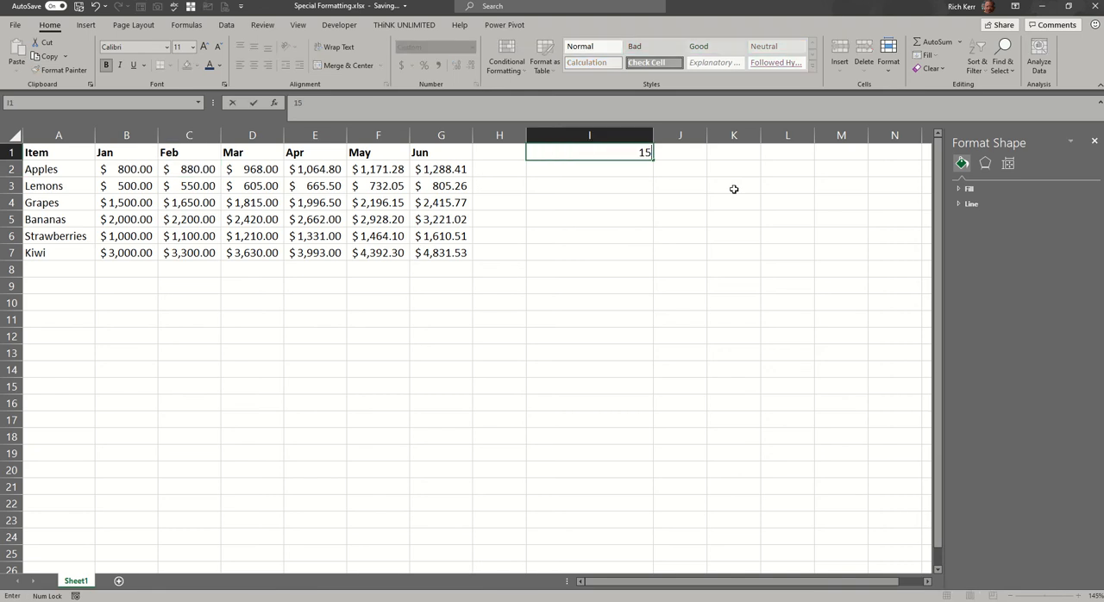
key(Return)
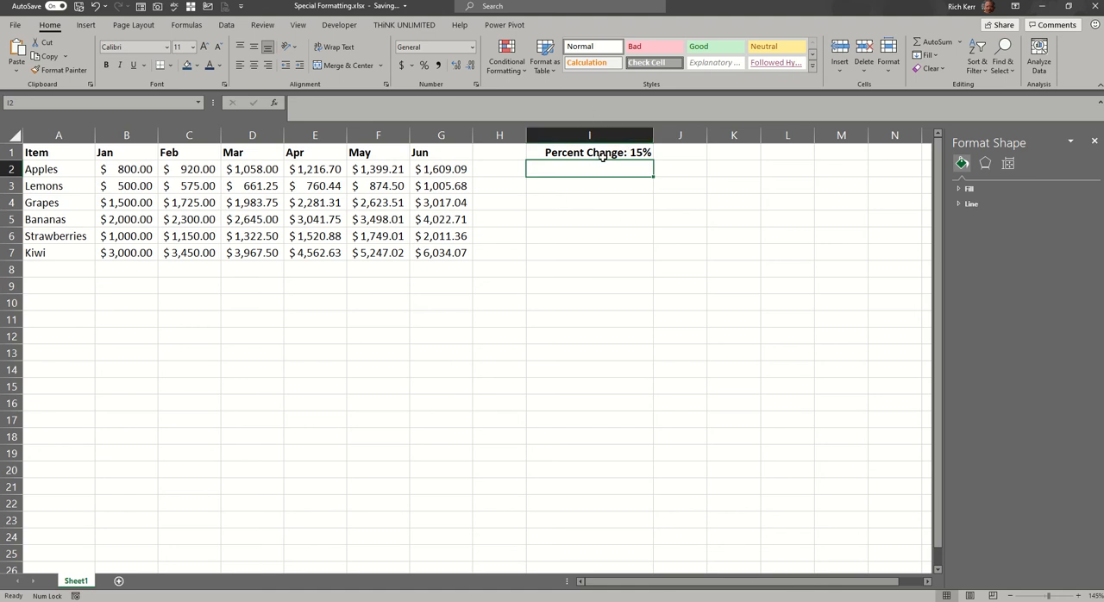
Enter the label "percent change" in I2 with 12% in J2, and clear both cells again.
text(p)
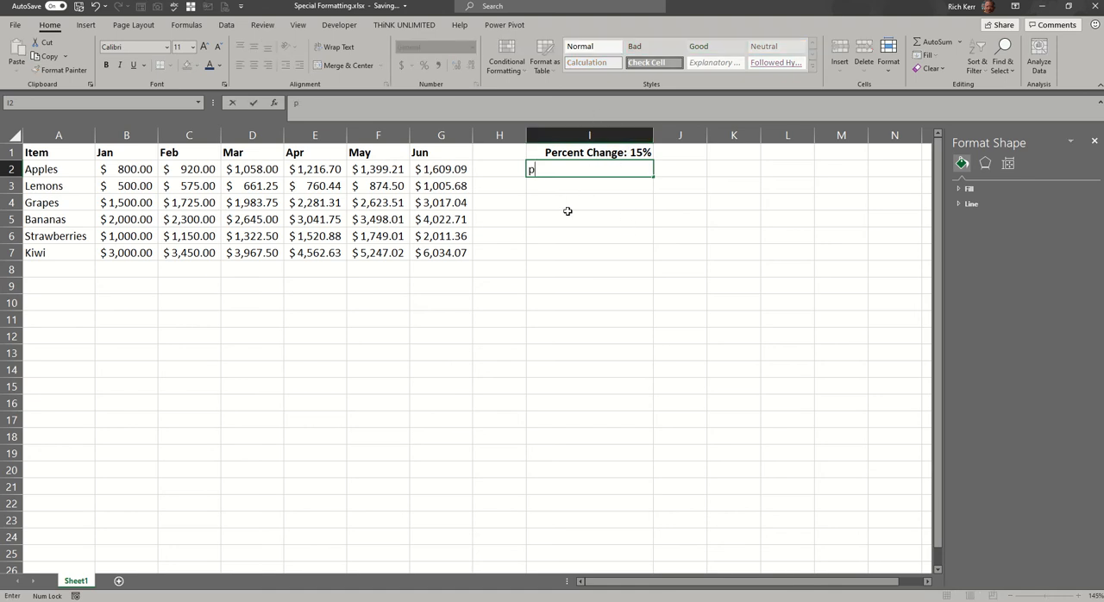
text(ercceent change)
key(Tab)
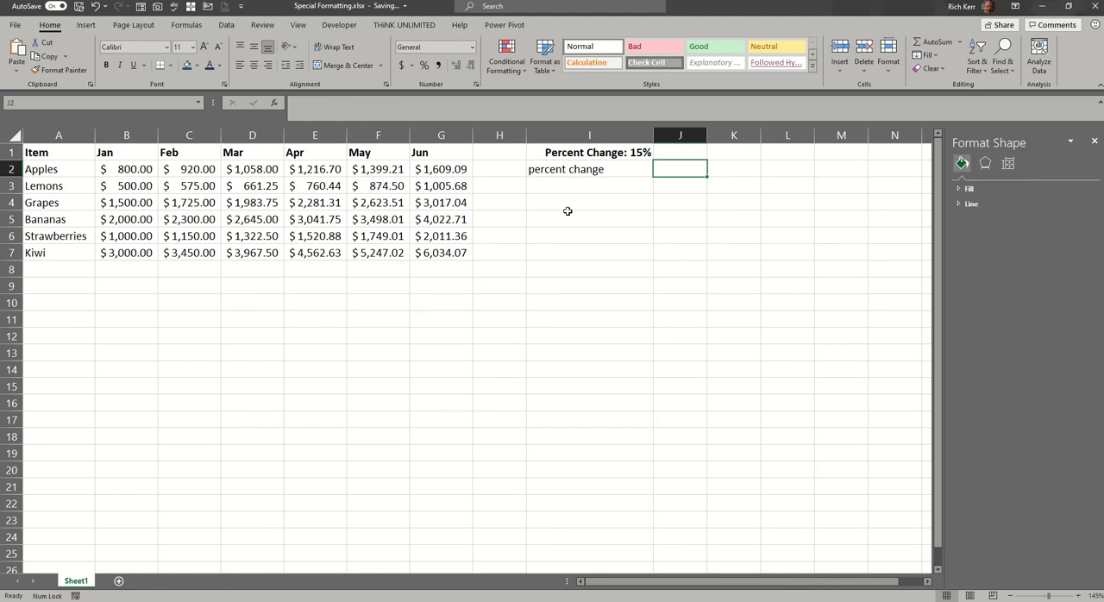
text(12%)
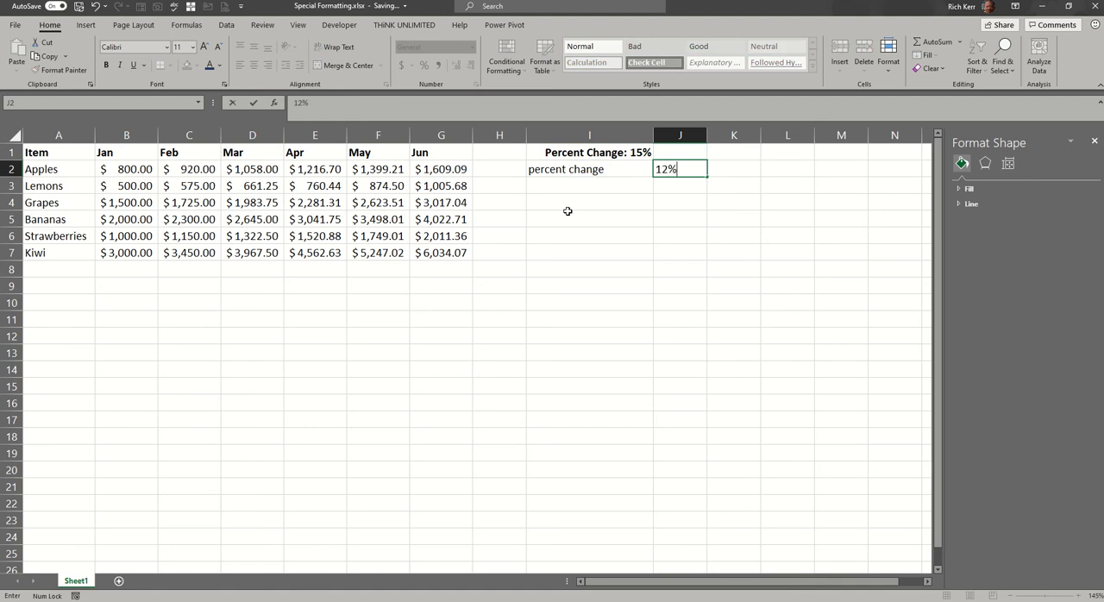
key(shift+Tab)
key(shift+Right)
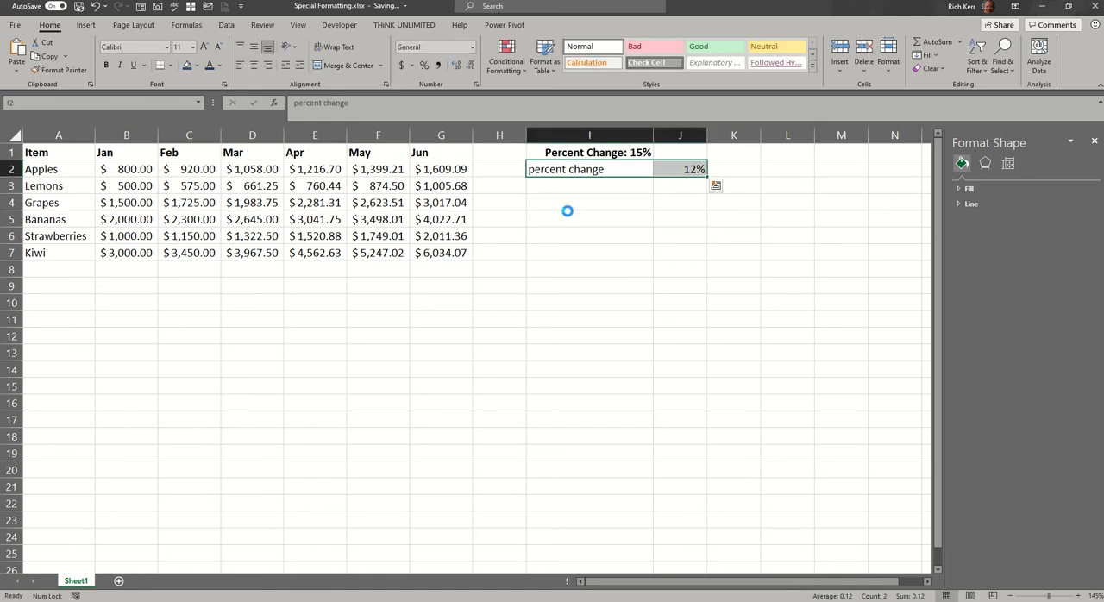
key(Delete)
Set the percent change in I1 to 30 and auto-fit the width of the Jun column.
click(608, 149)
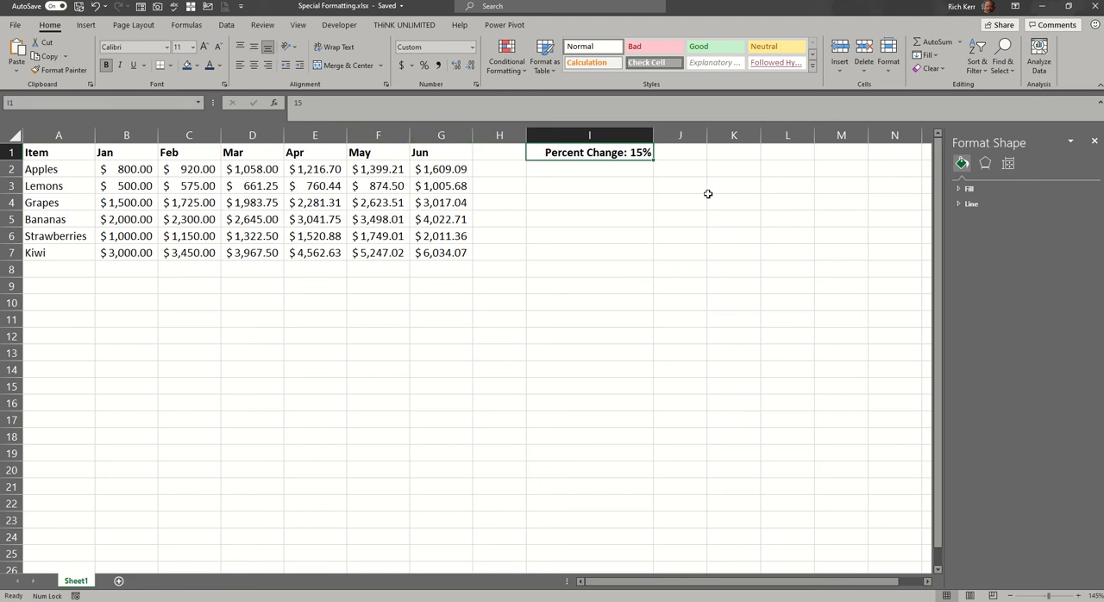
text(30)
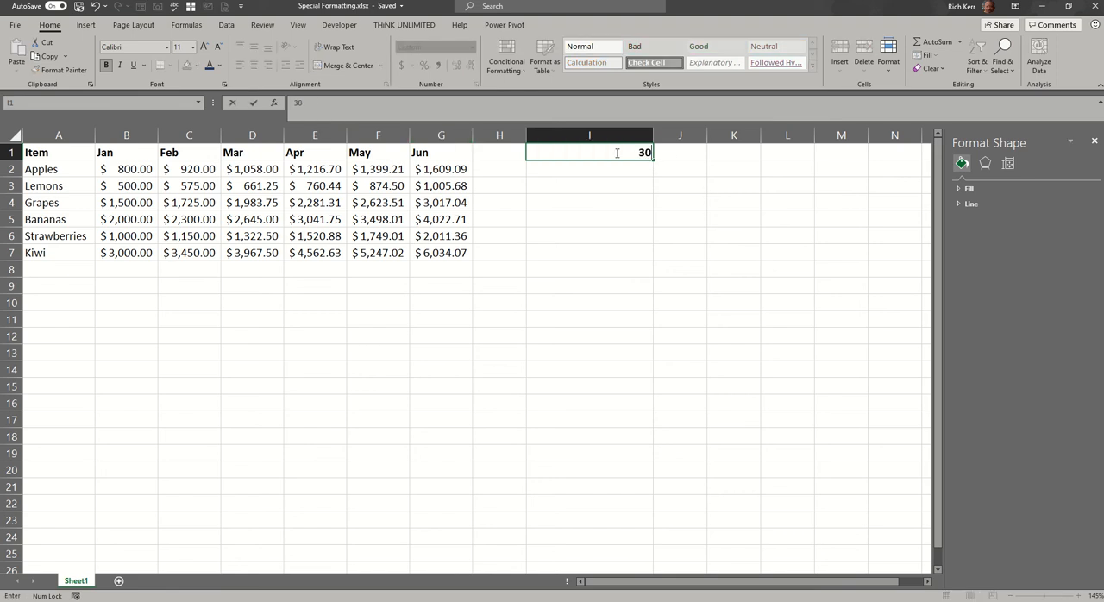
key(Return)
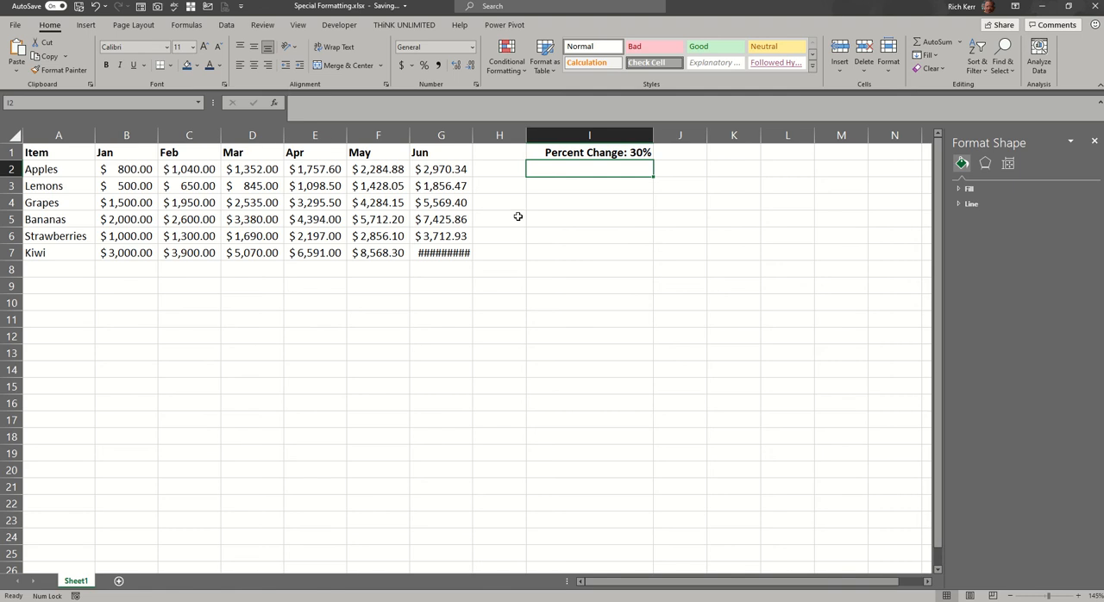
double_click(476, 135)
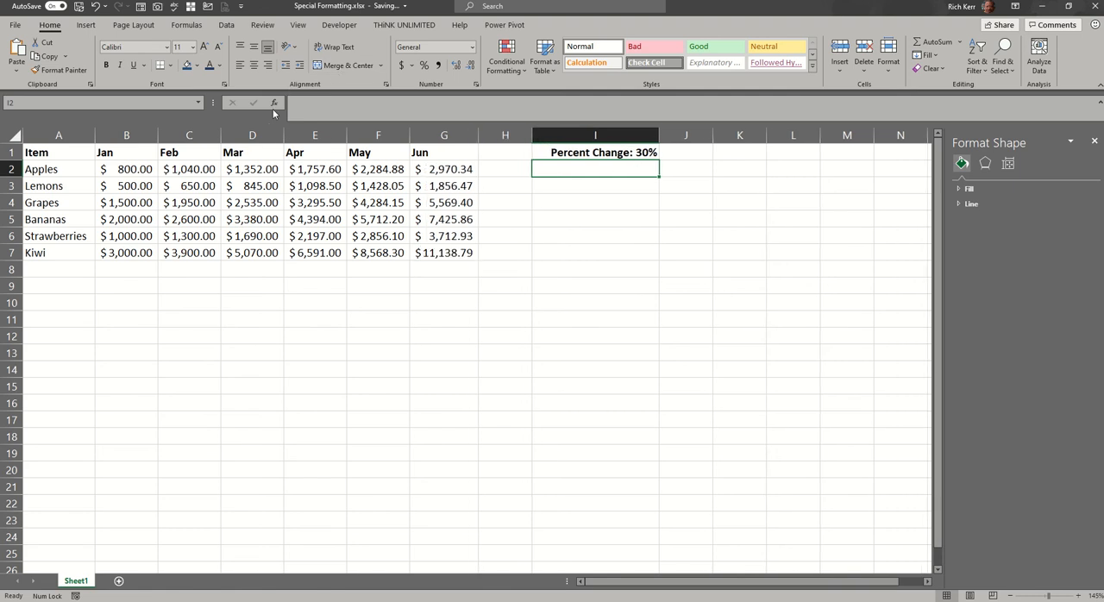
Inspect the custom number format code of cell I1, including its quoted text prefix and percent suffix.
click(575, 149)
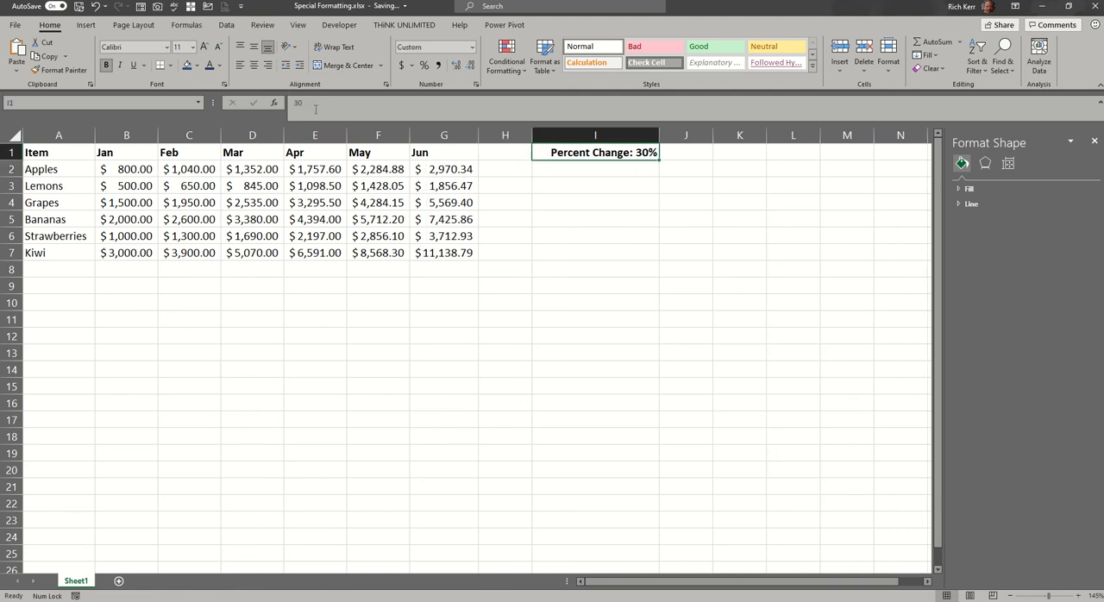
right_click(582, 155)
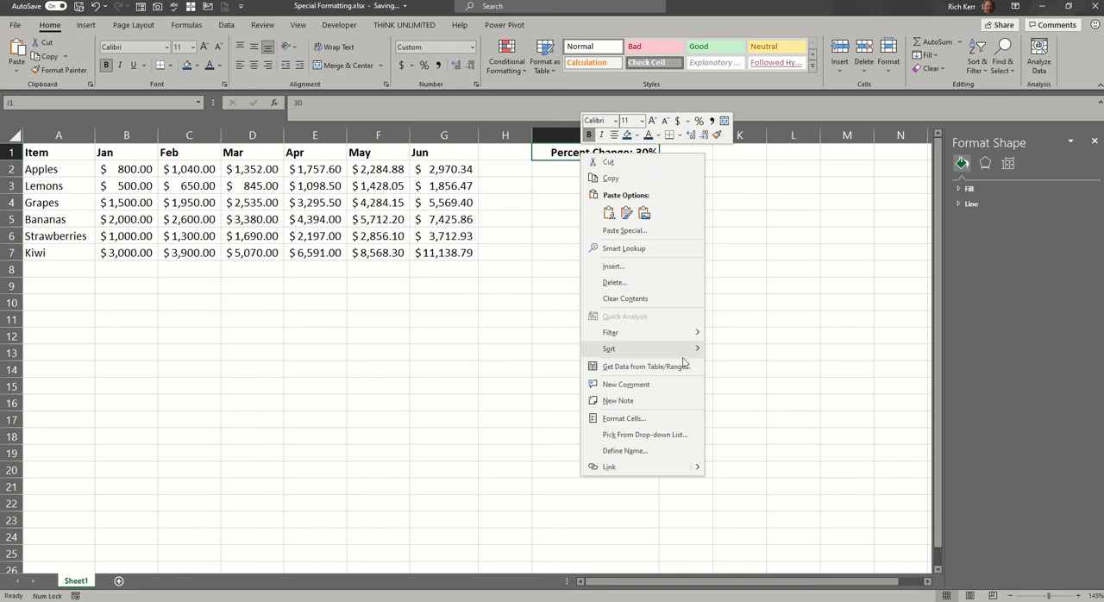
click(659, 418)
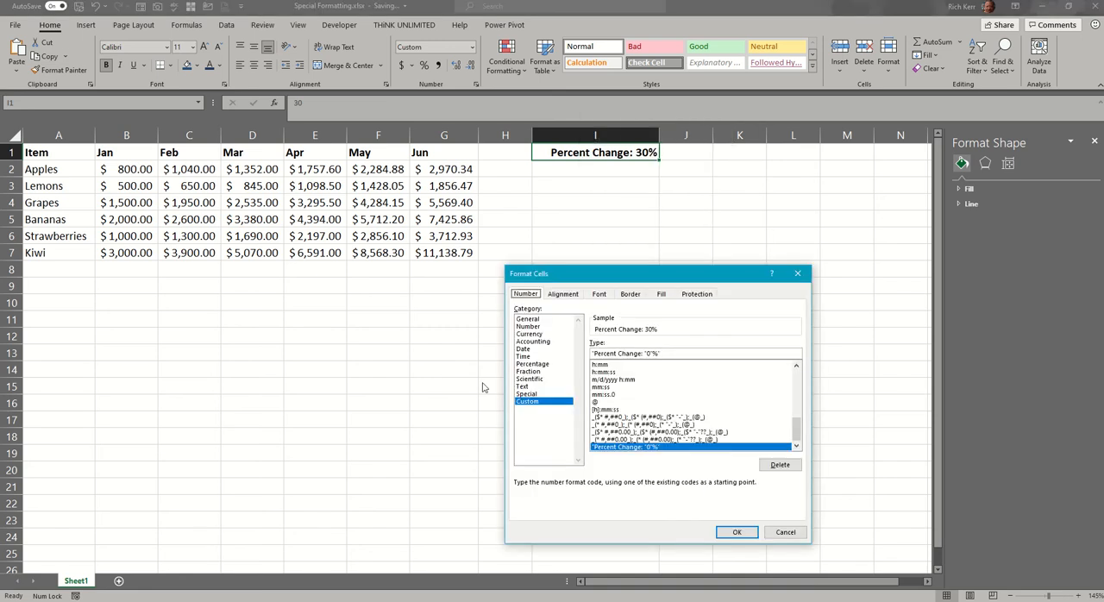
drag(679, 277, 592, 183)
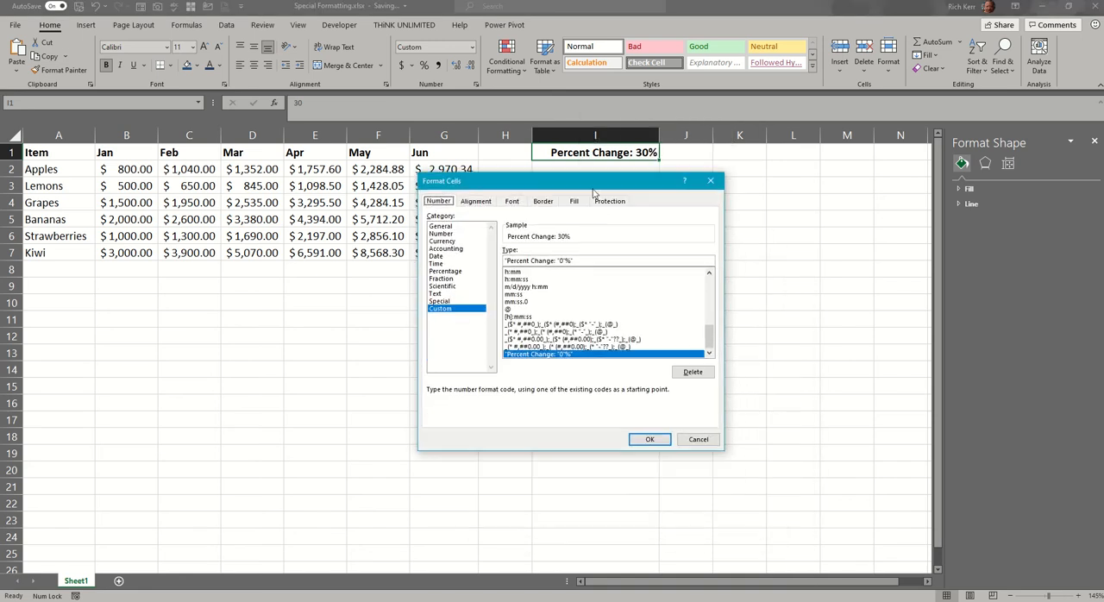
click(559, 260)
drag(558, 259, 501, 262)
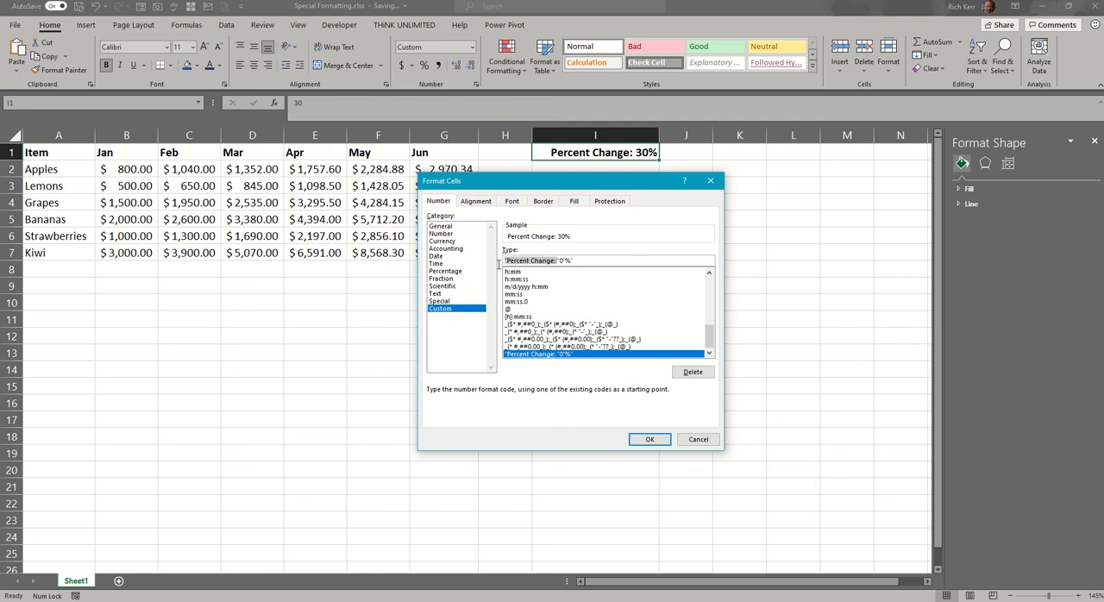
click(572, 260)
click(649, 439)
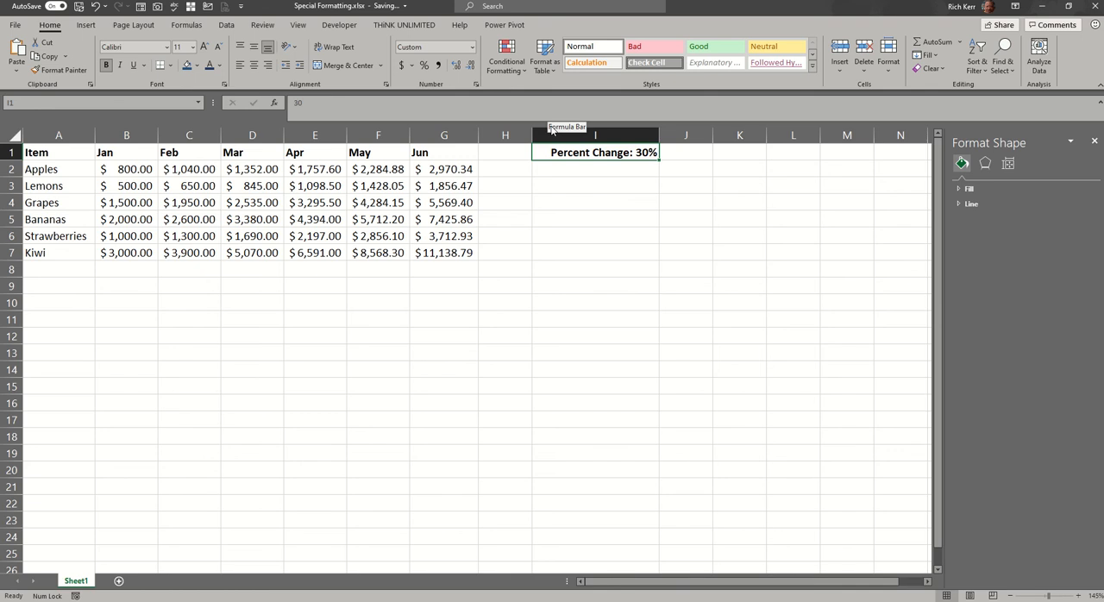
Set the percent change in I1 to 7 and check the March formula for Apples in D2.
text(7)
key(Return)
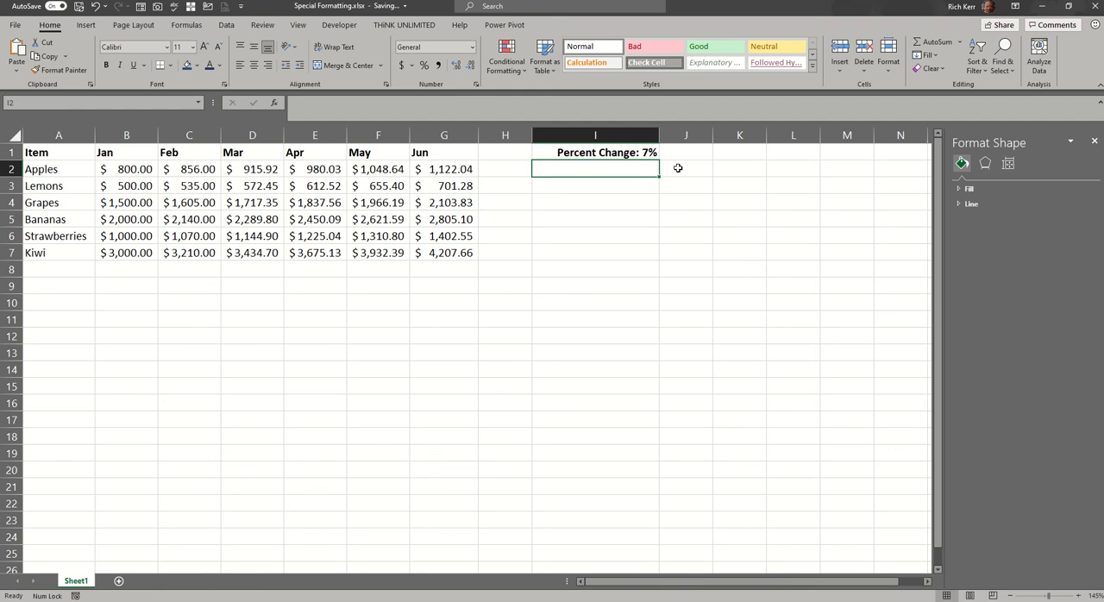
click(630, 155)
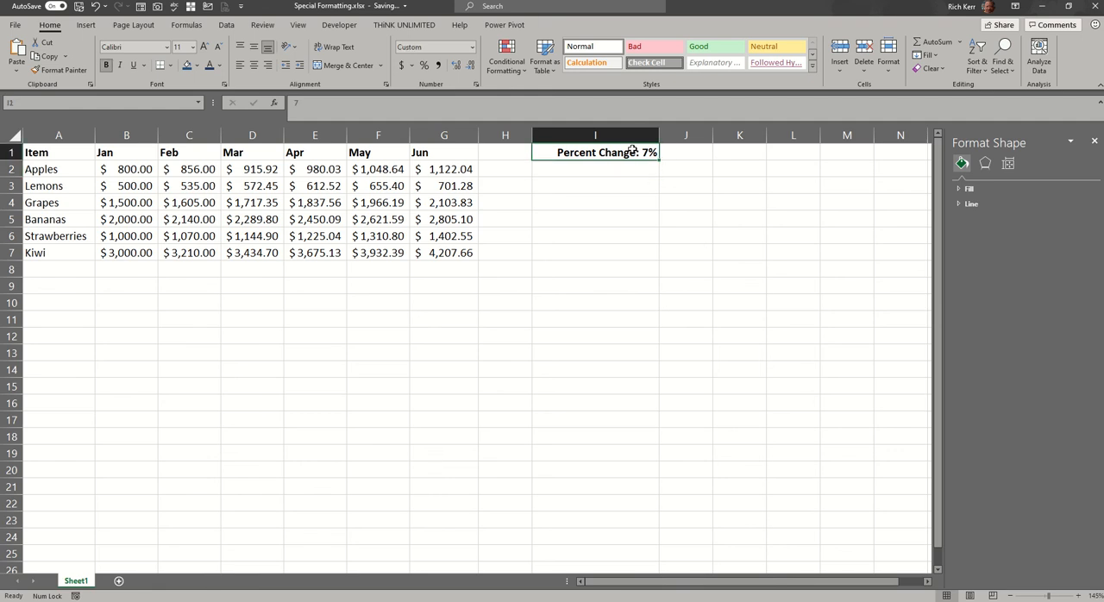
double_click(257, 170)
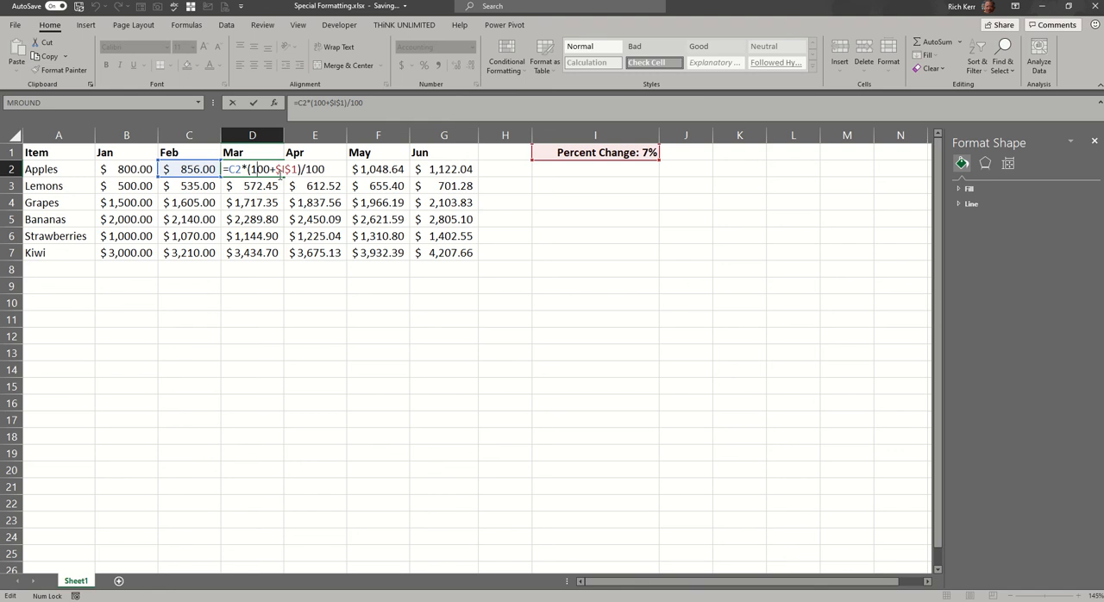
key(Return)
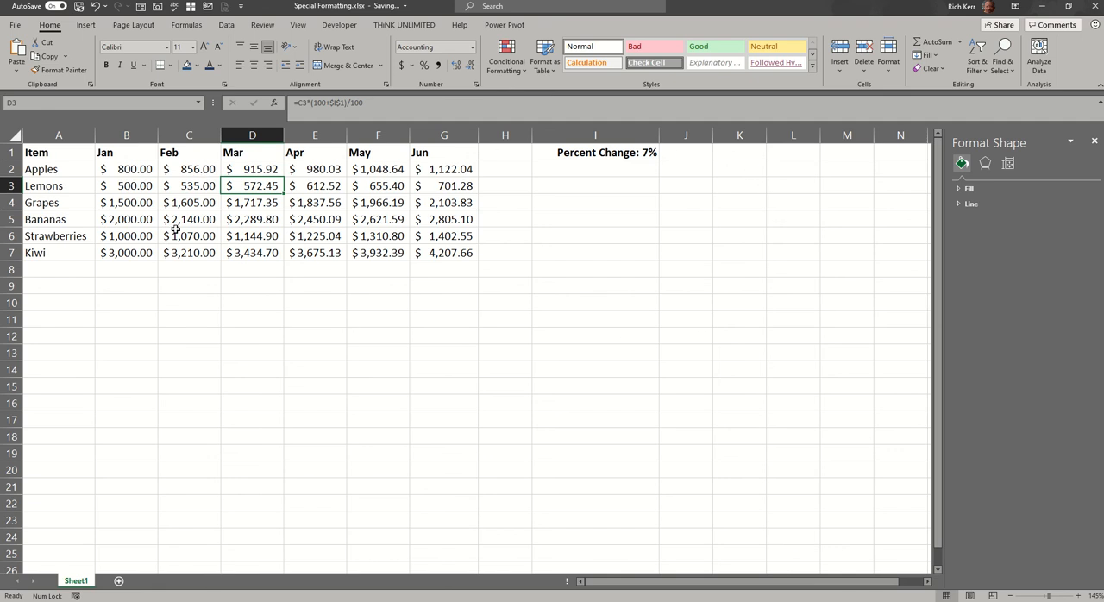
Insert a 3-D clustered column chart of the item table and place it just below the data.
click(321, 204)
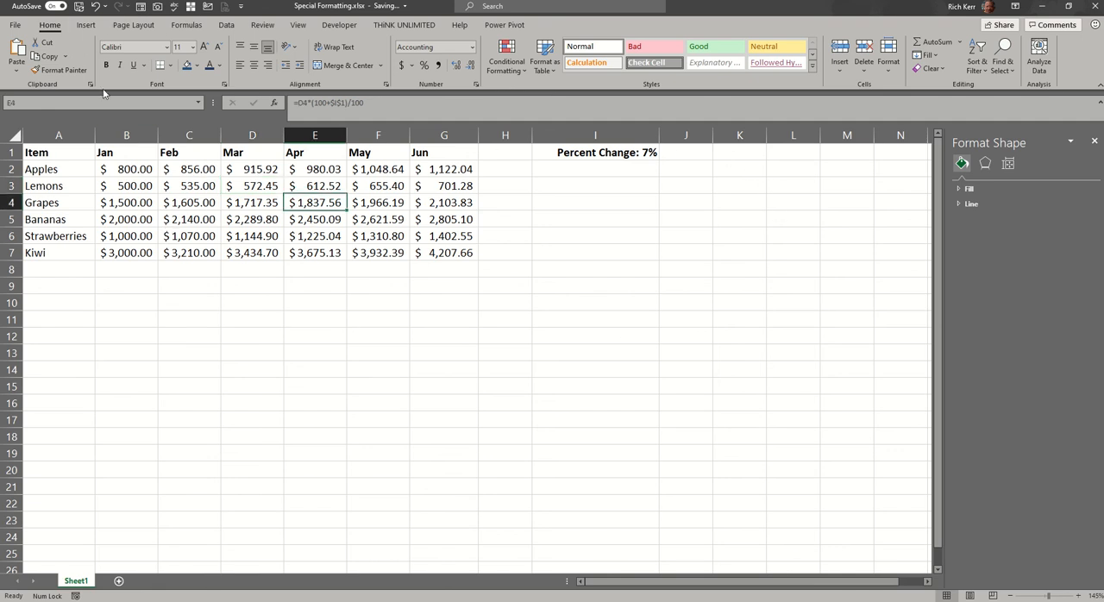
click(87, 25)
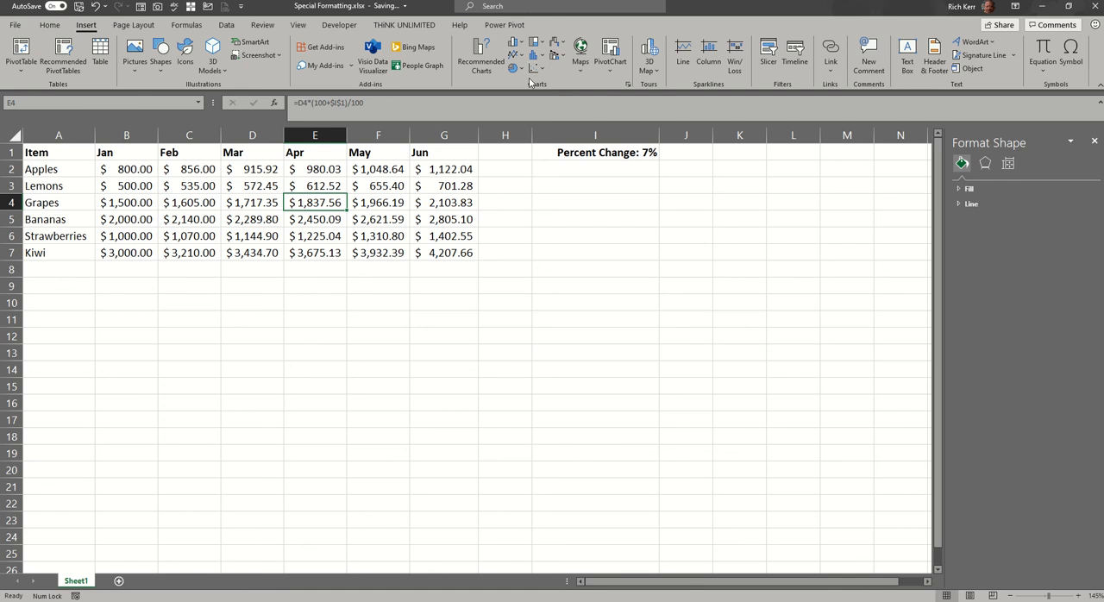
click(522, 43)
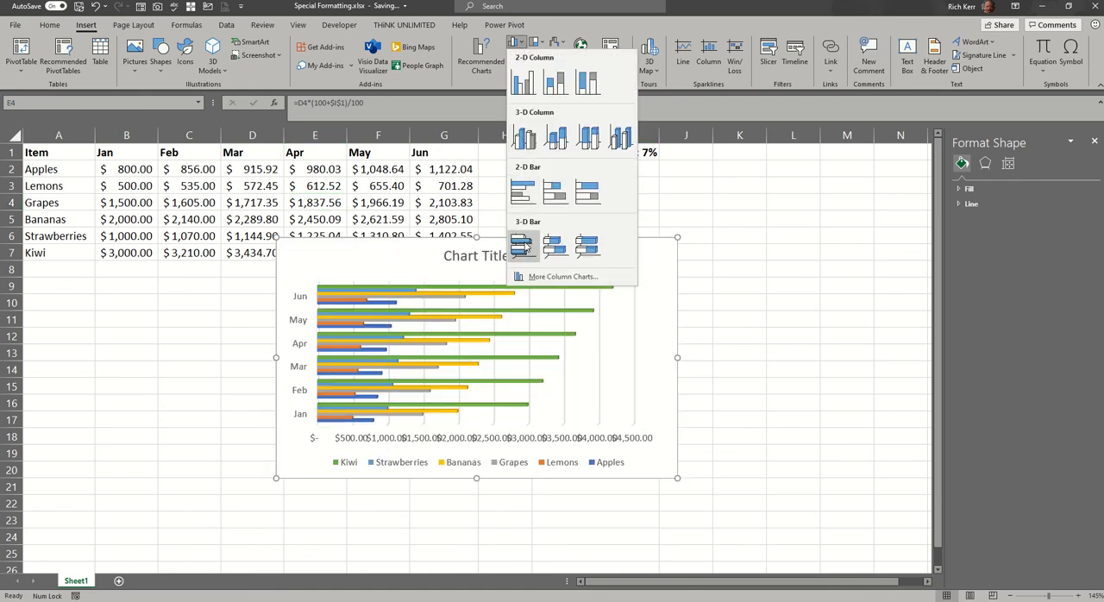
click(521, 138)
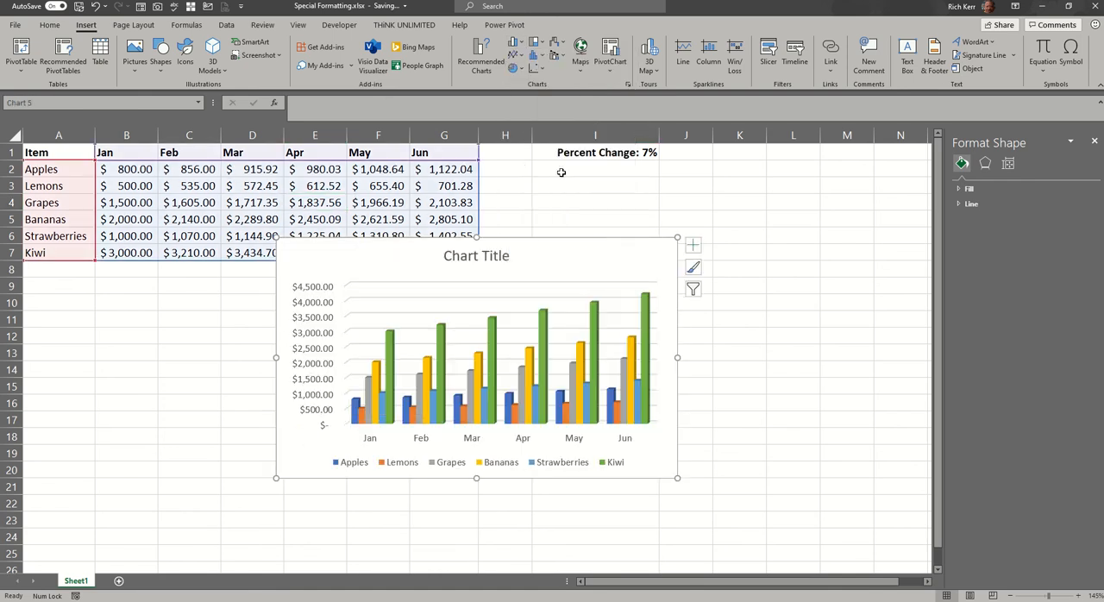
mouse_move(598, 249)
mouse_down()
mouse_move(551, 292)
mouse_move(485, 294)
mouse_up()
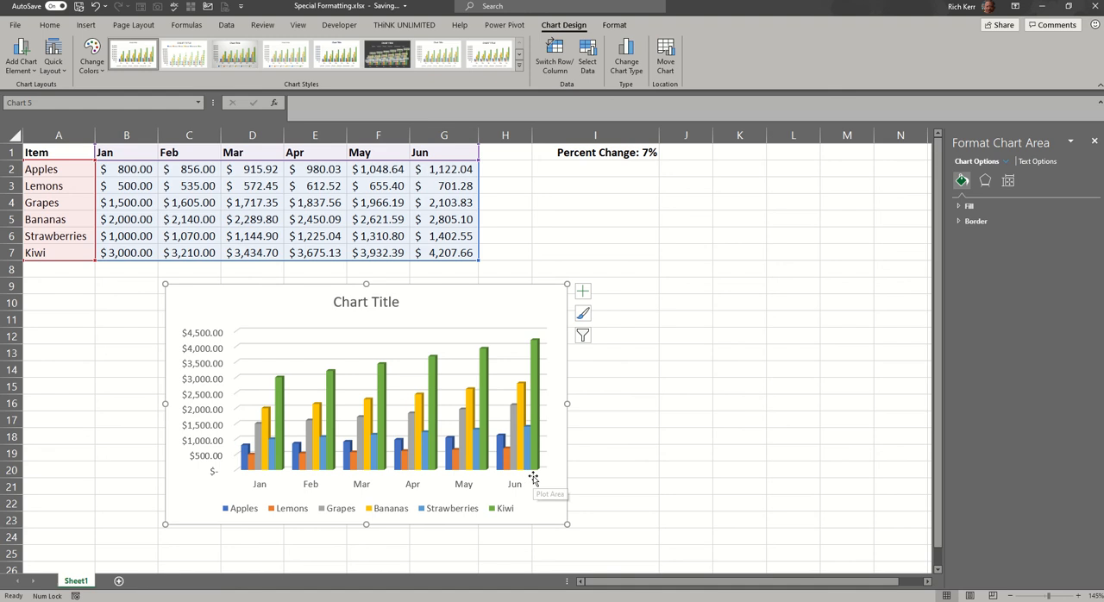
Set the percent change in I1 to 20 to update the table and chart.
click(640, 156)
text(20)
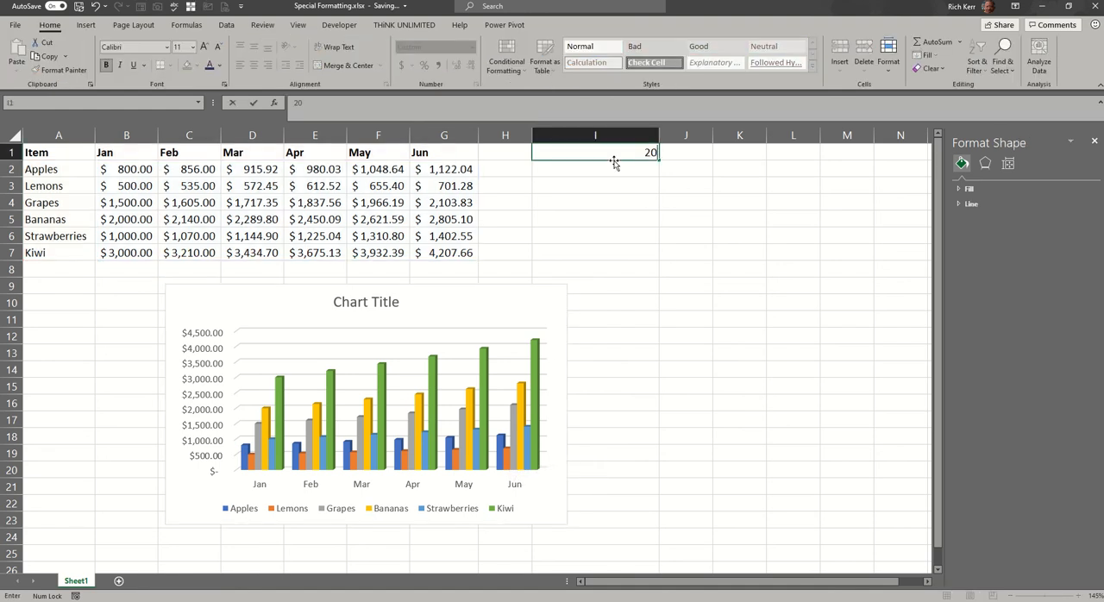
key(Return)
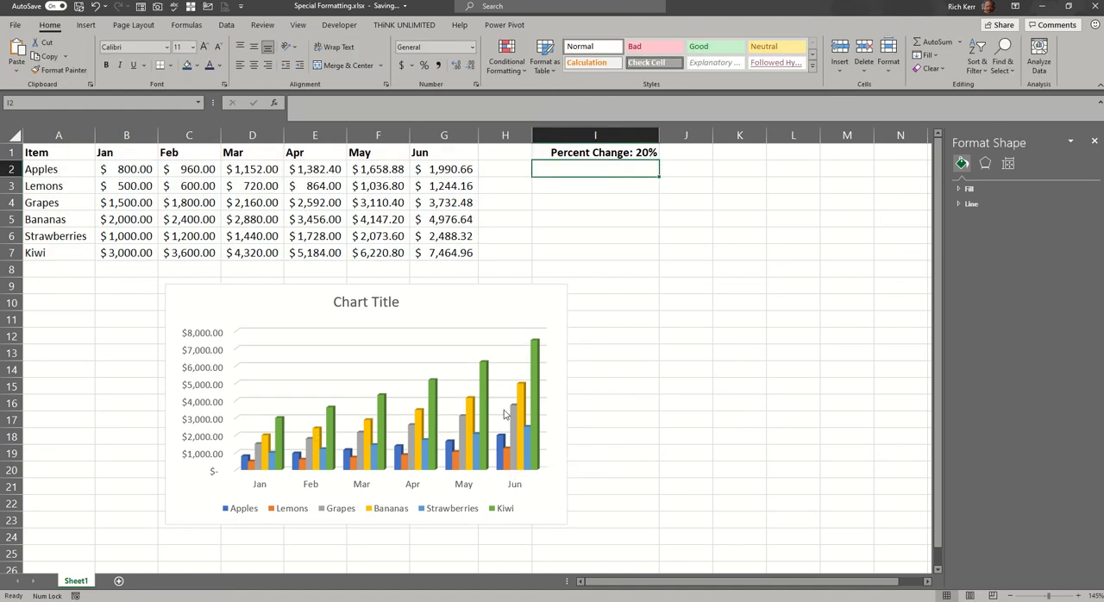
Set the percent change in I1 to 50 to update the table and chart.
click(614, 150)
text(50)
key(Return)
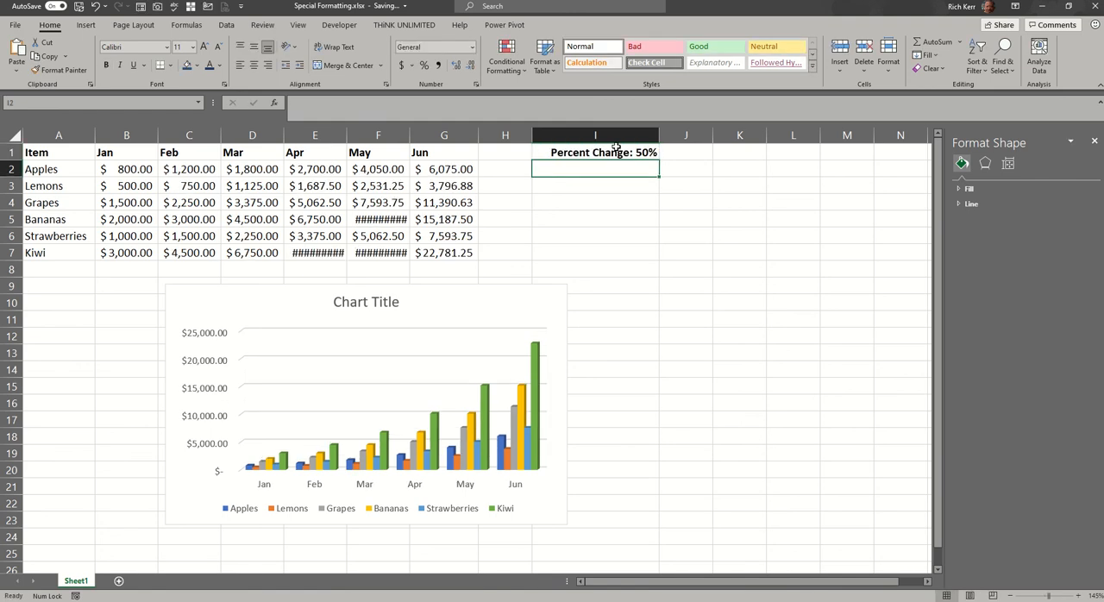
Set the percent change in I1 to 10 to update the table and chart.
click(614, 148)
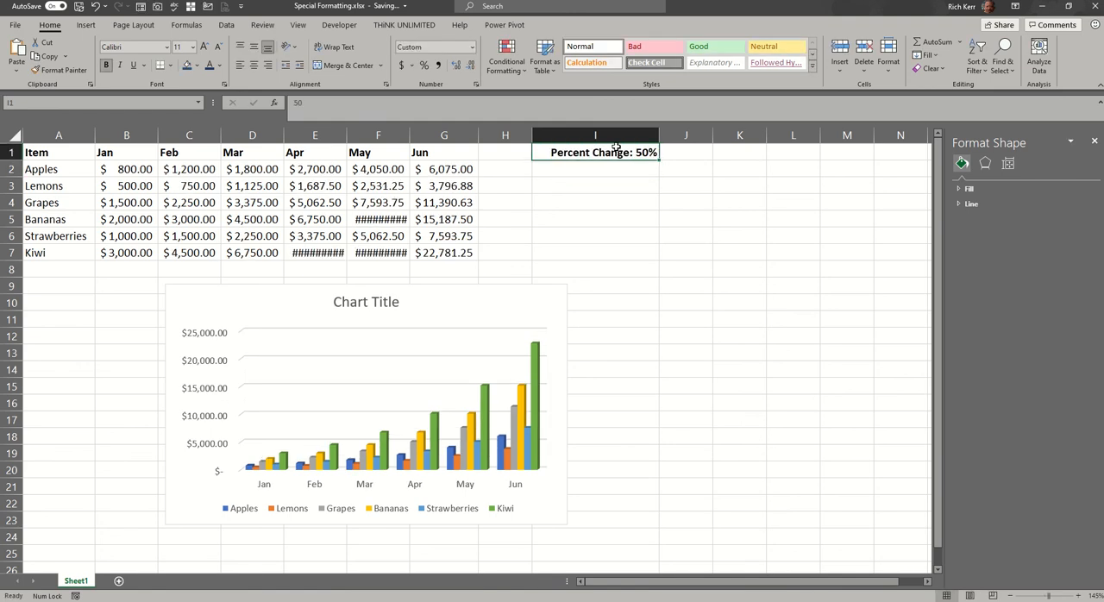
text(10)
key(Return)
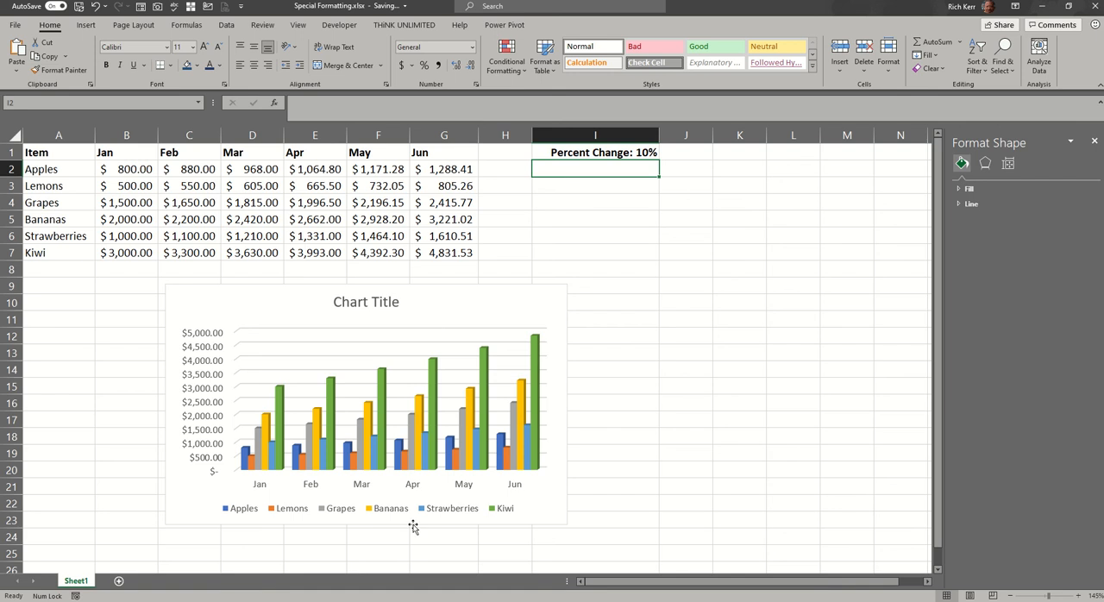
Move the column chart to a new sheet named Sales Chart.
right_click(525, 301)
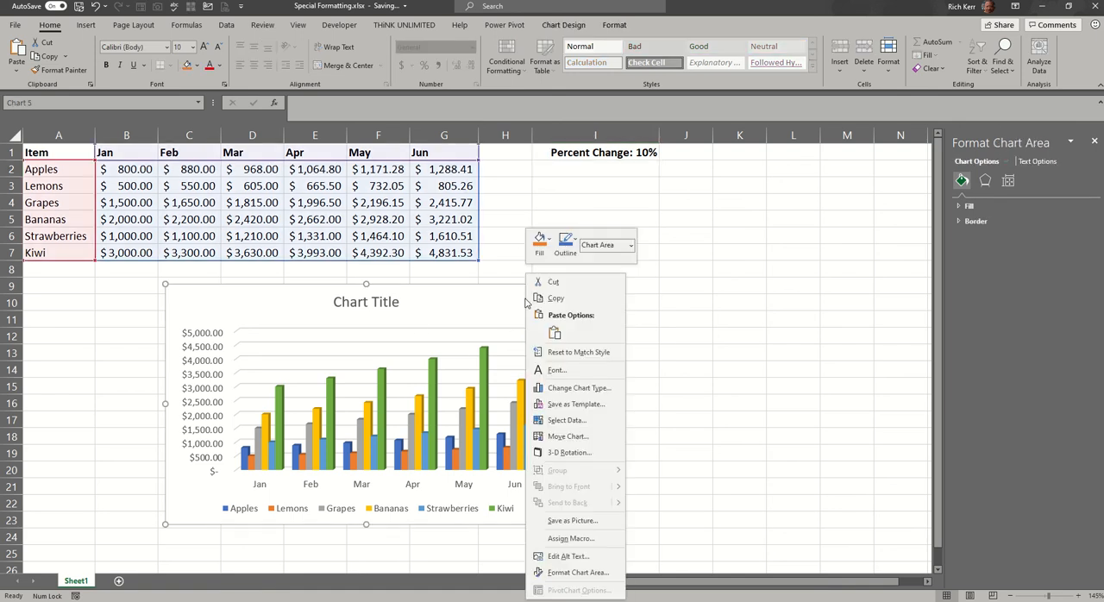
click(584, 438)
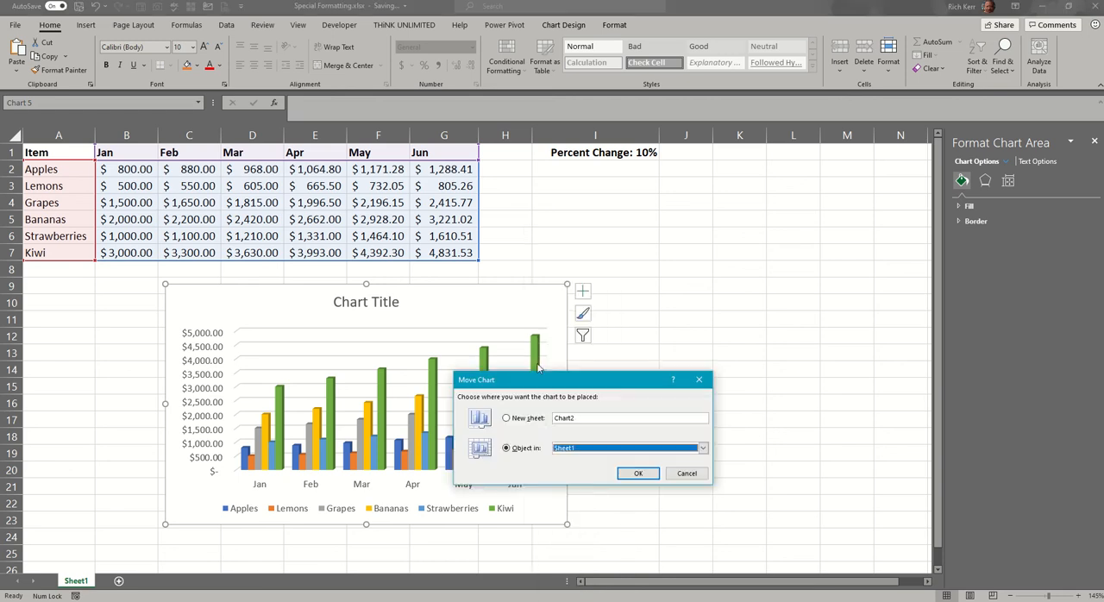
click(542, 420)
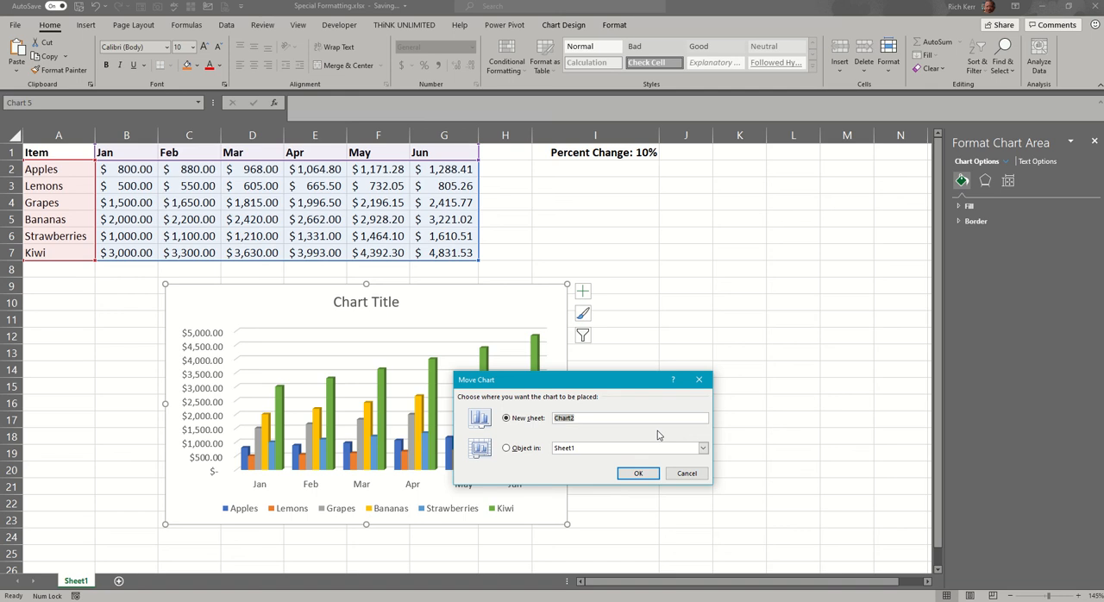
text(Sales Chart)
click(651, 473)
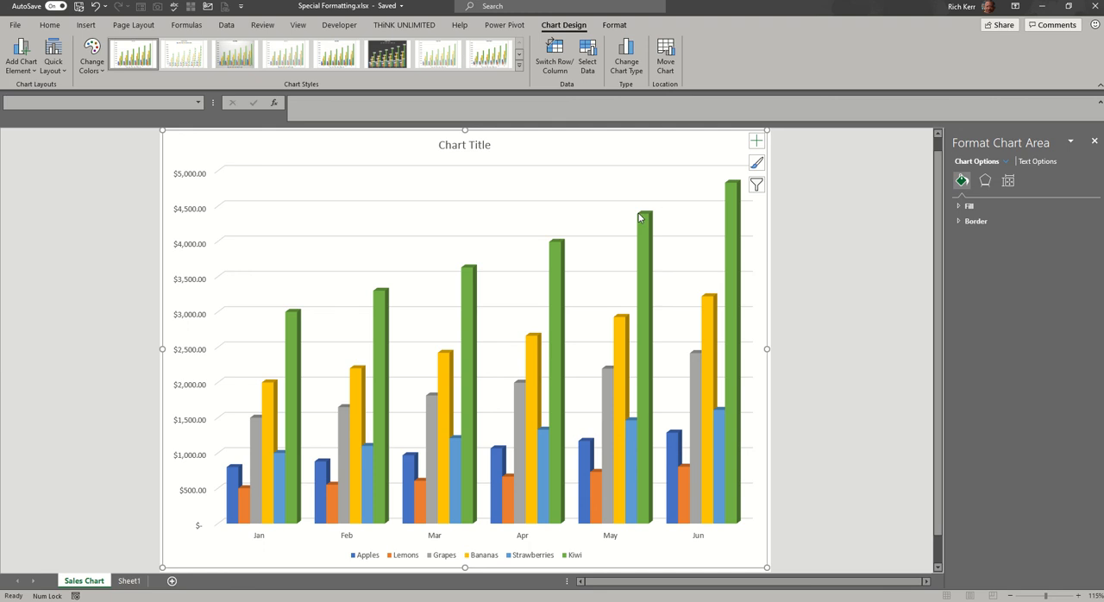
Set the percent change in I1 on Sheet1 to 30 and check the chart on the Sales Chart sheet.
click(129, 583)
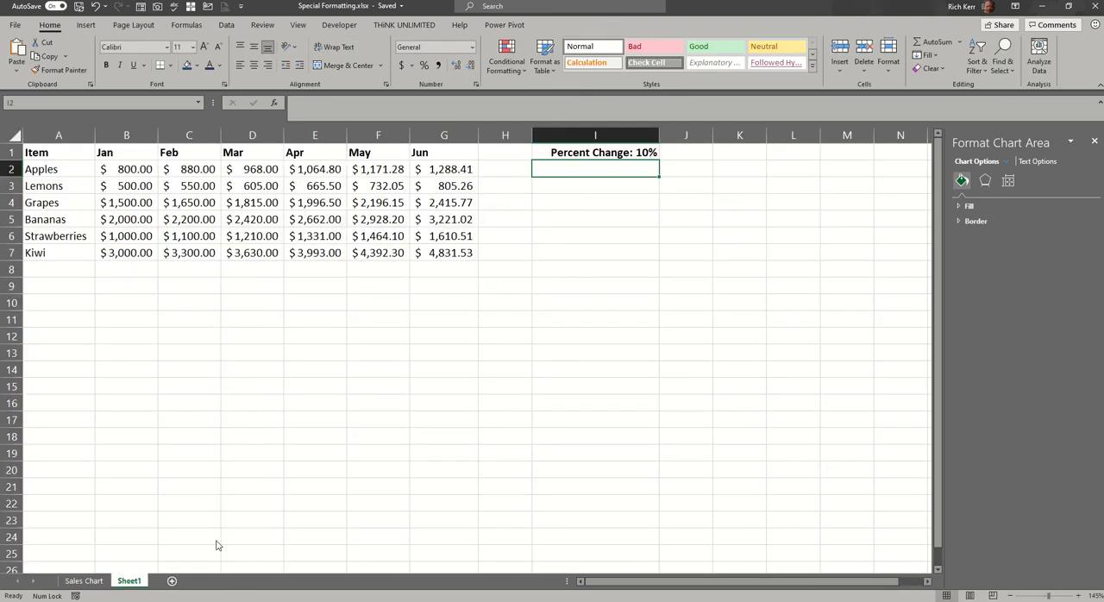
click(637, 154)
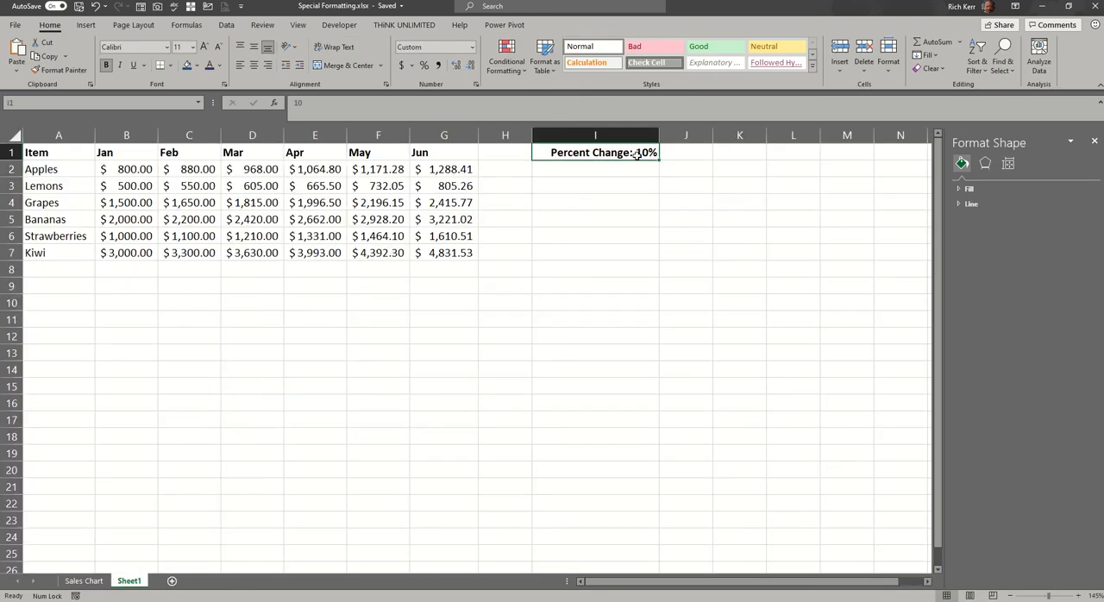
text(30)
key(Return)
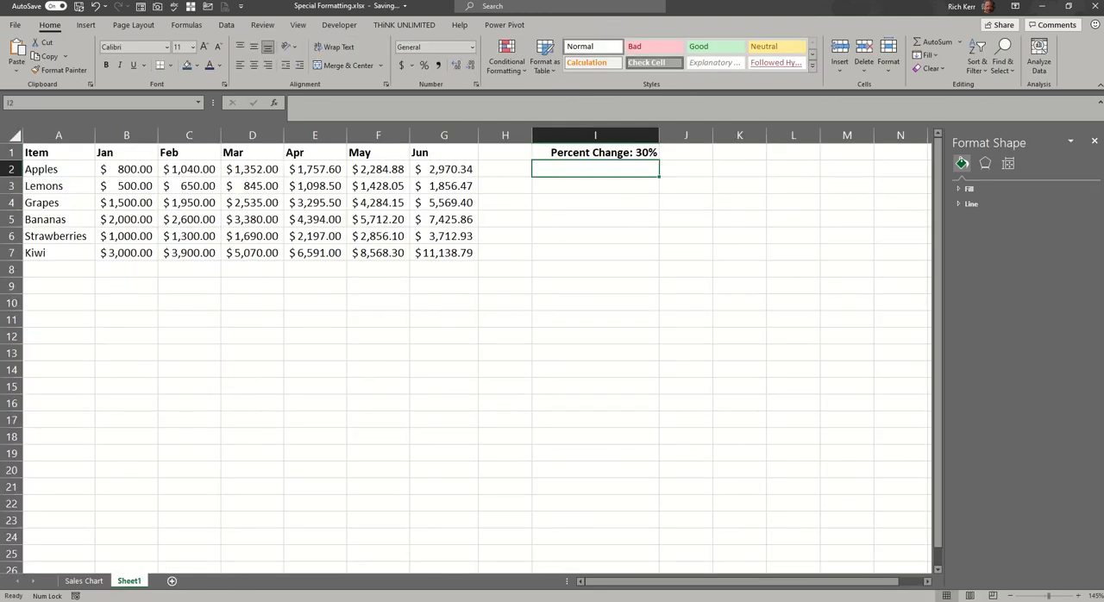
click(84, 580)
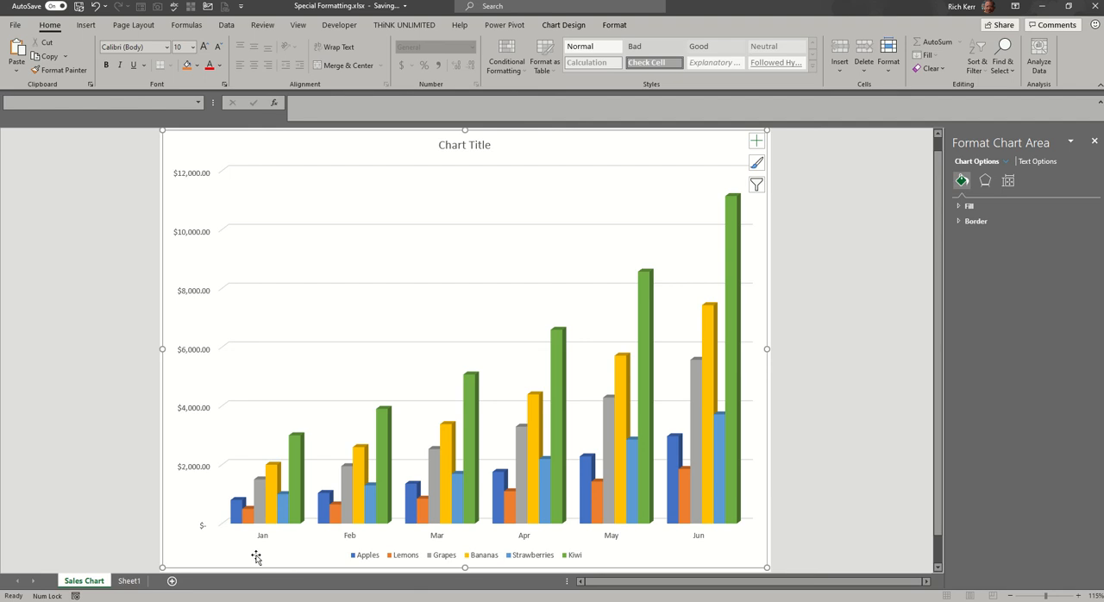
Set the percent change in I1 on Sheet1 back to 10 and return to the Sales Chart sheet.
click(131, 580)
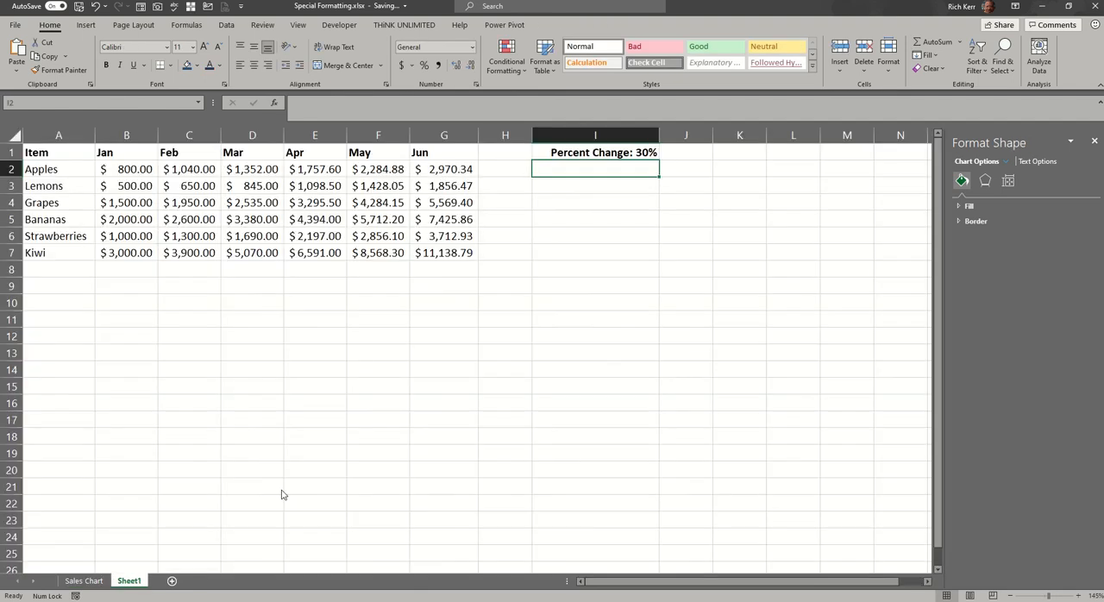
click(627, 153)
text(10)
key(Return)
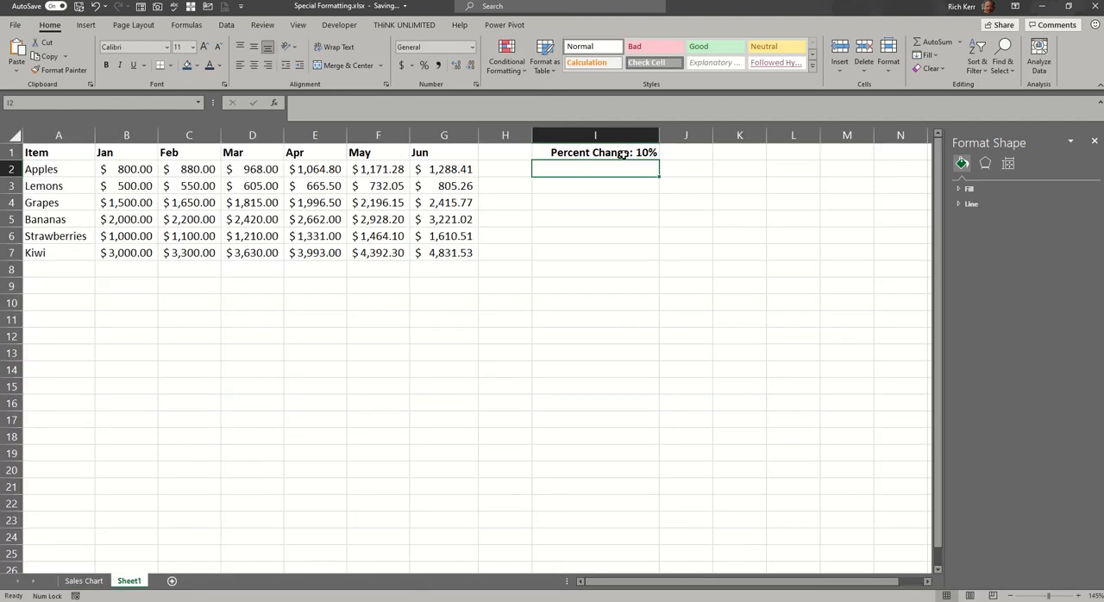
click(83, 581)
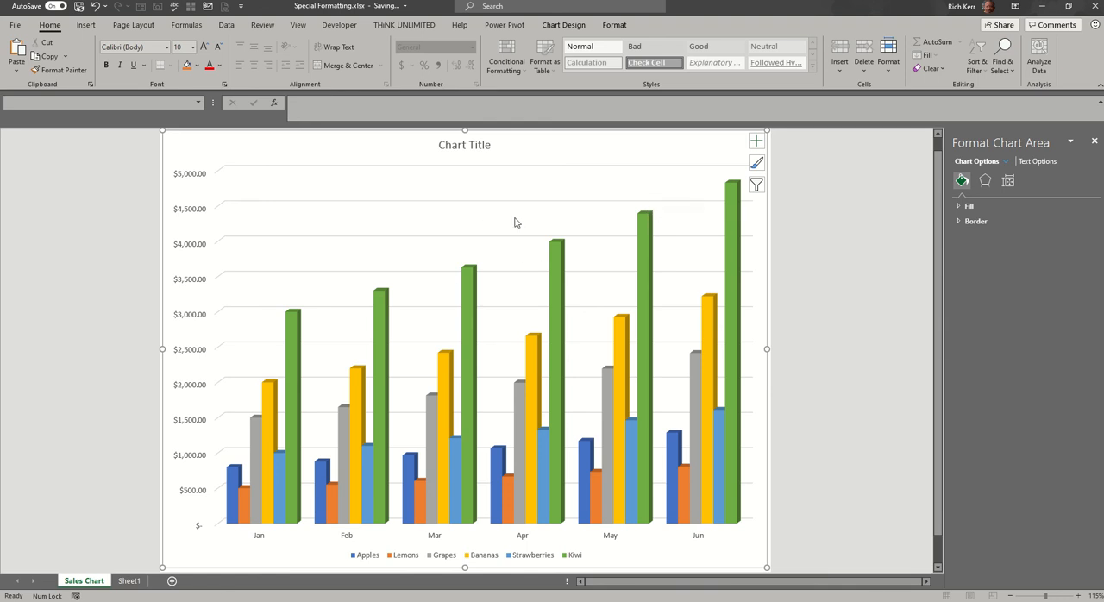
Change the chart title to Sales Volume.
click(464, 148)
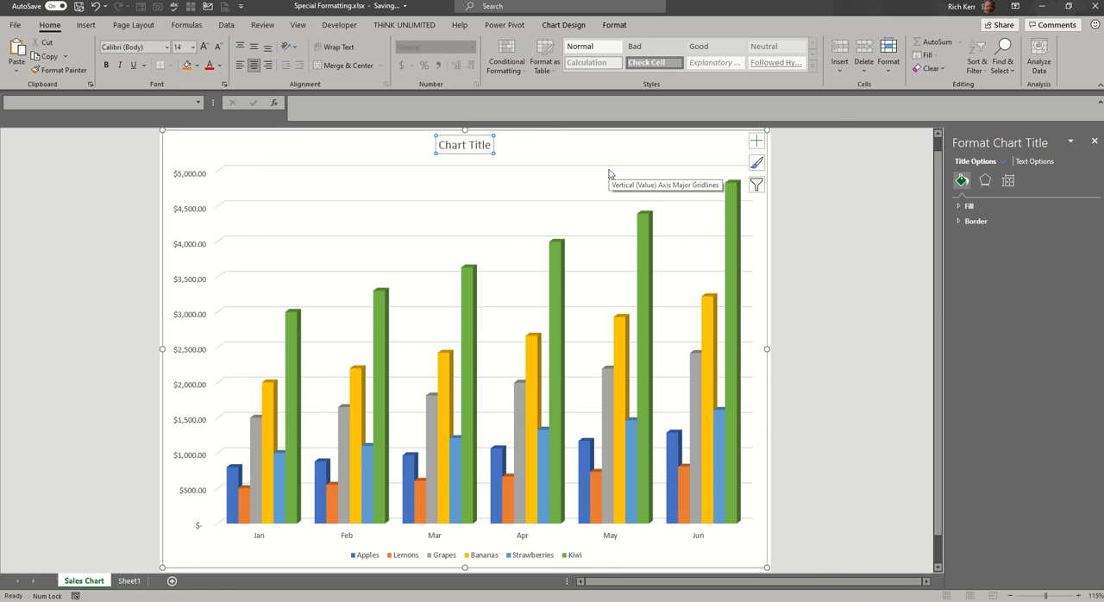
text(Sales Volume)
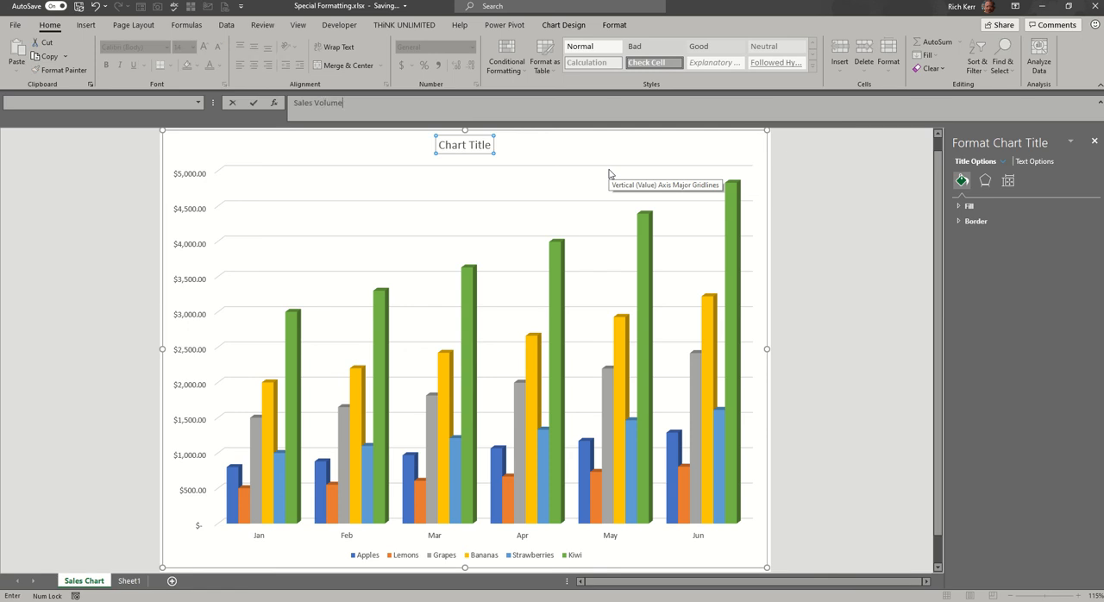
key(Return)
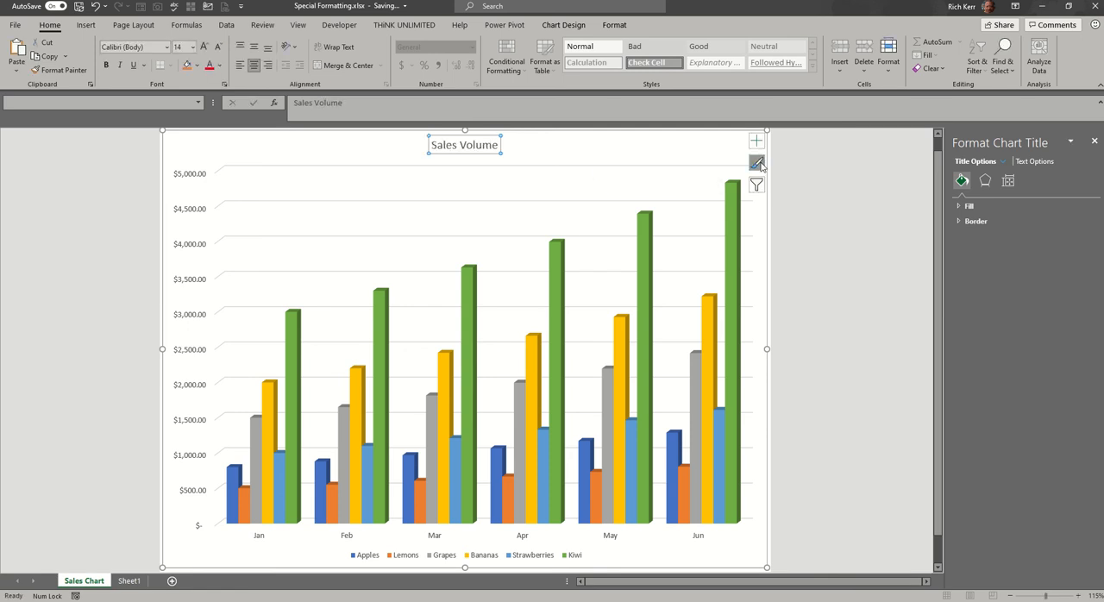
click(630, 144)
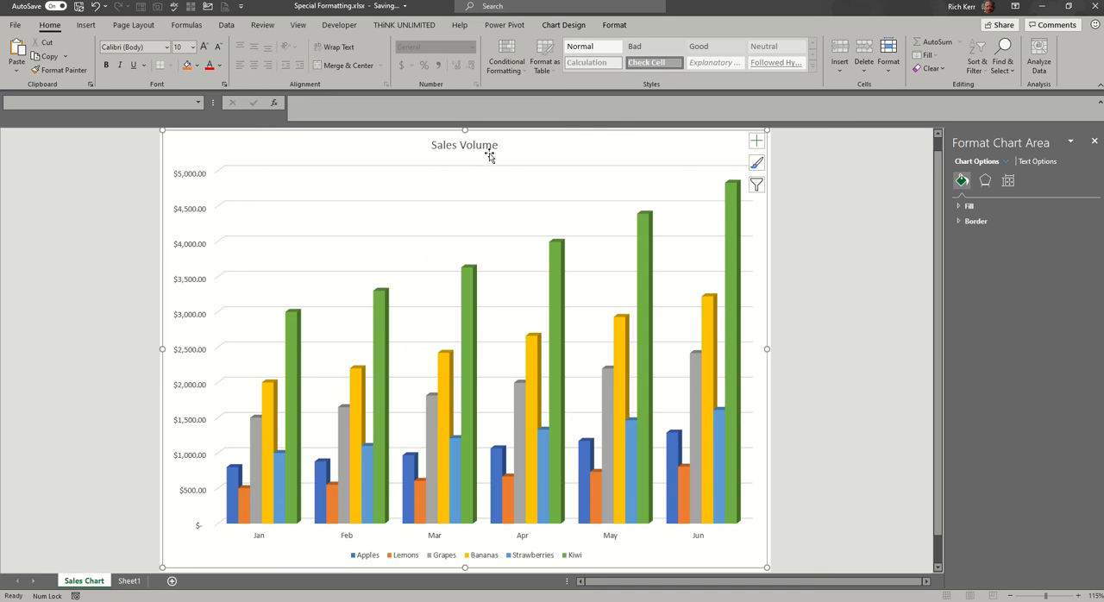
Add a horizontal scroll bar form control to the chart sheet, beside the Sales Volume title and above the plot.
click(86, 24)
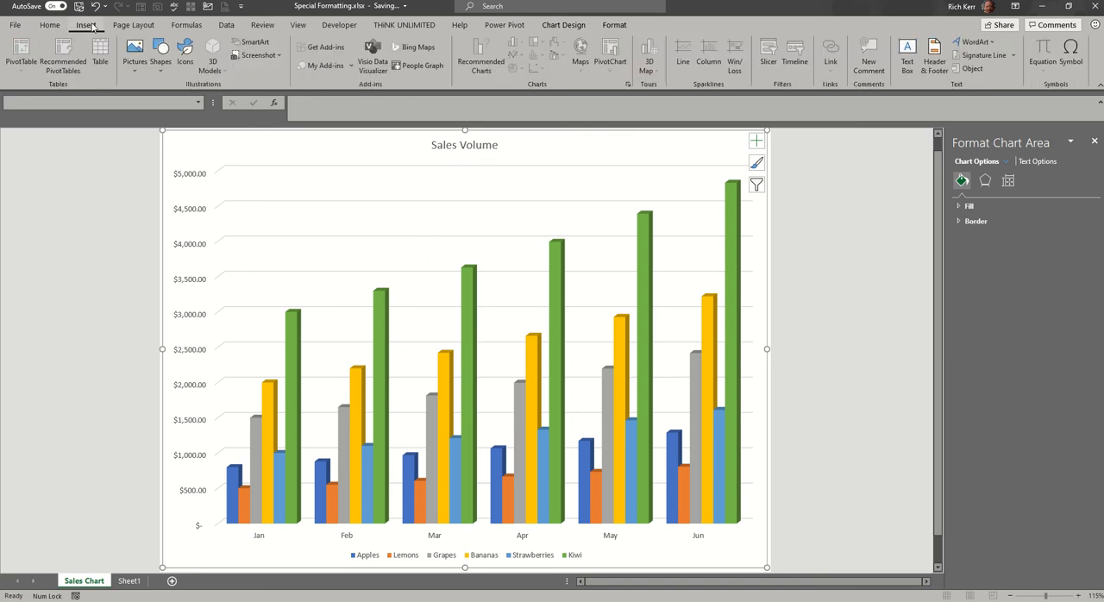
click(335, 27)
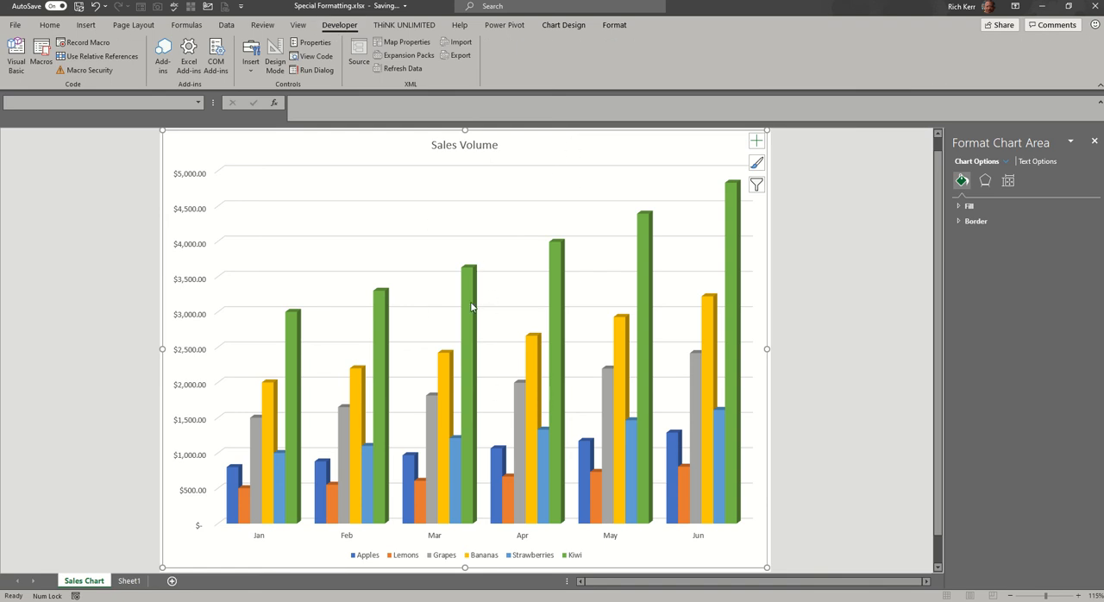
mouse_move(471, 306)
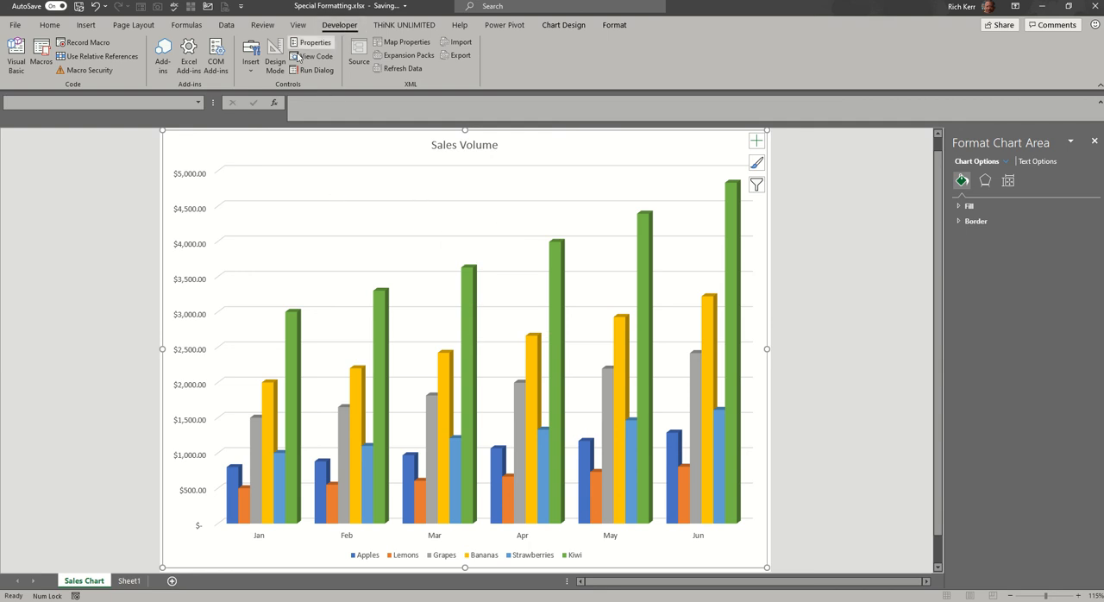
click(249, 70)
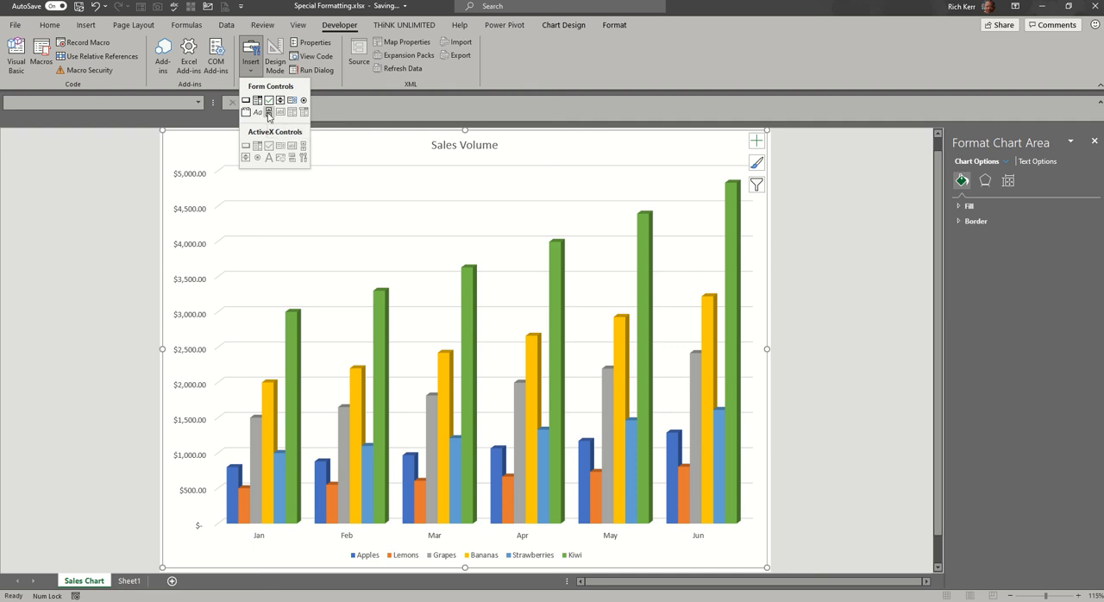
click(269, 113)
drag(207, 143, 385, 159)
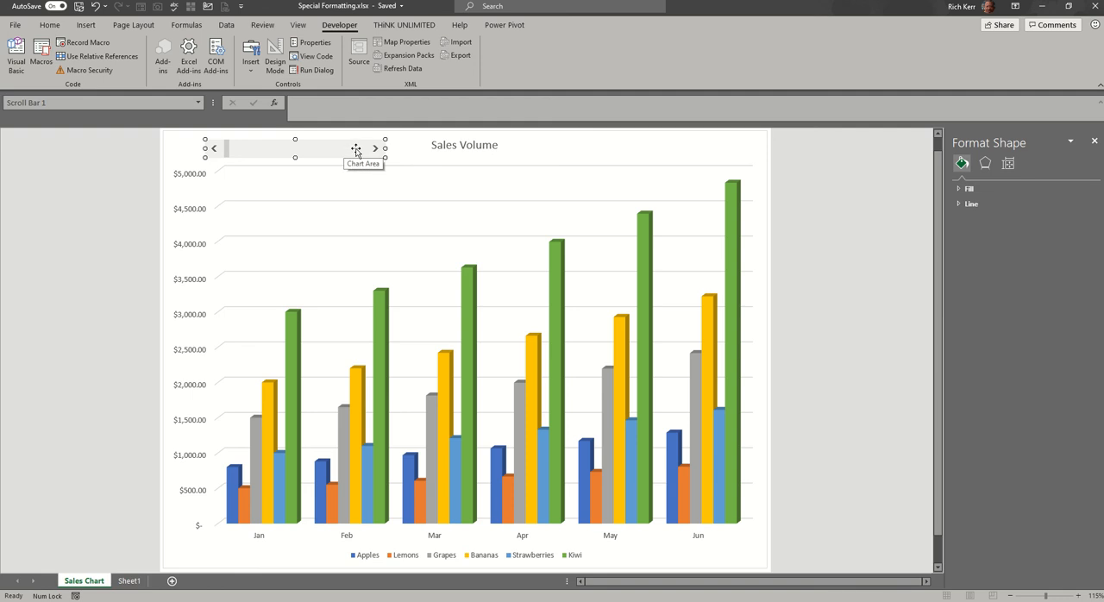
Open the scroll bar's control settings and set its maximum value to 250.
right_click(356, 151)
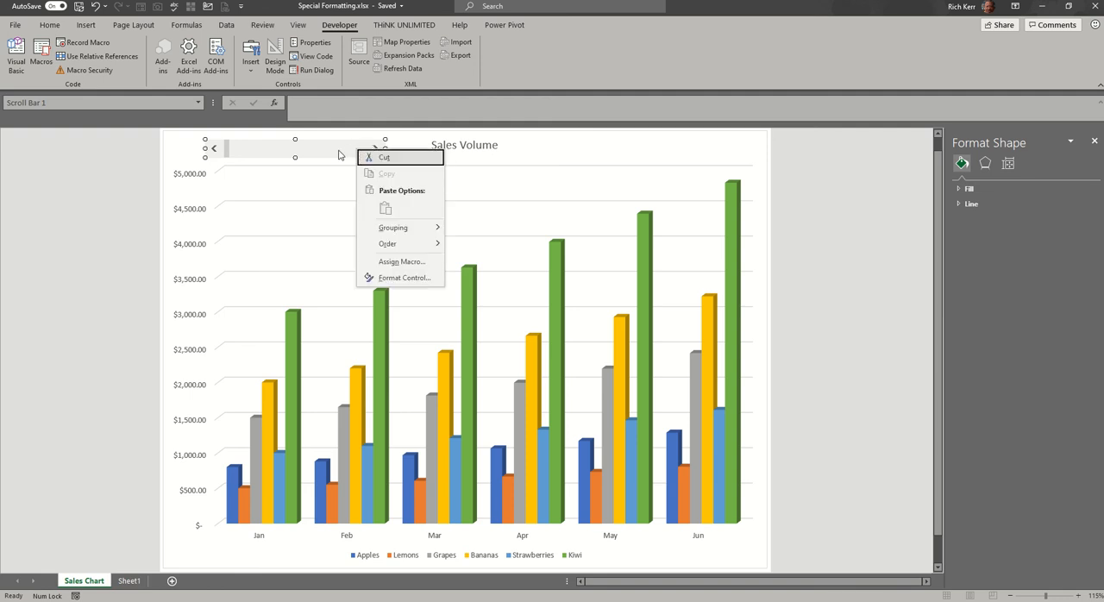
click(427, 278)
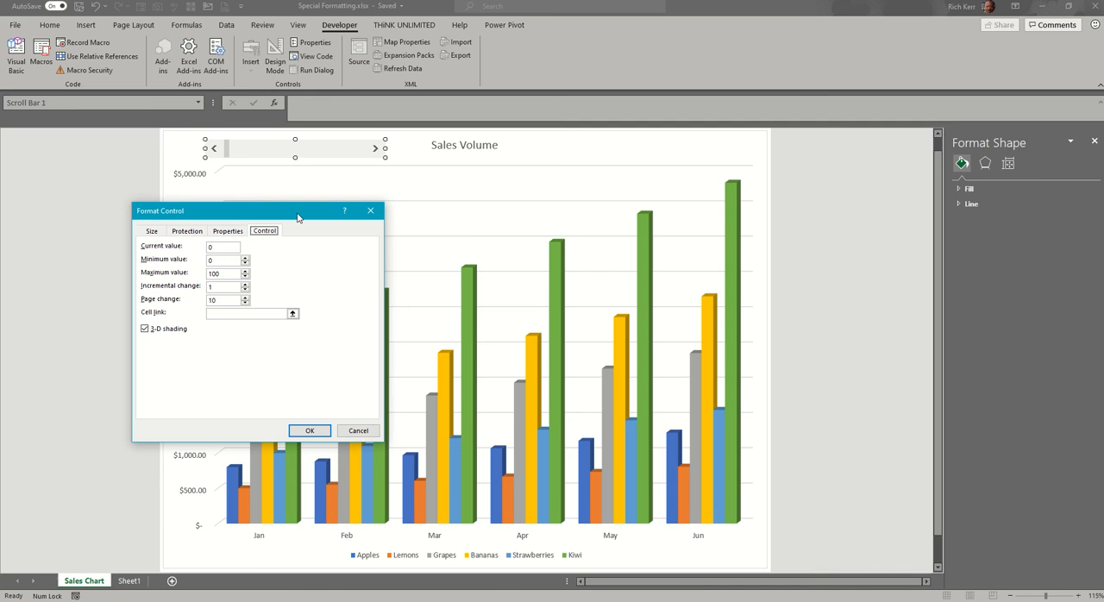
drag(300, 215, 692, 177)
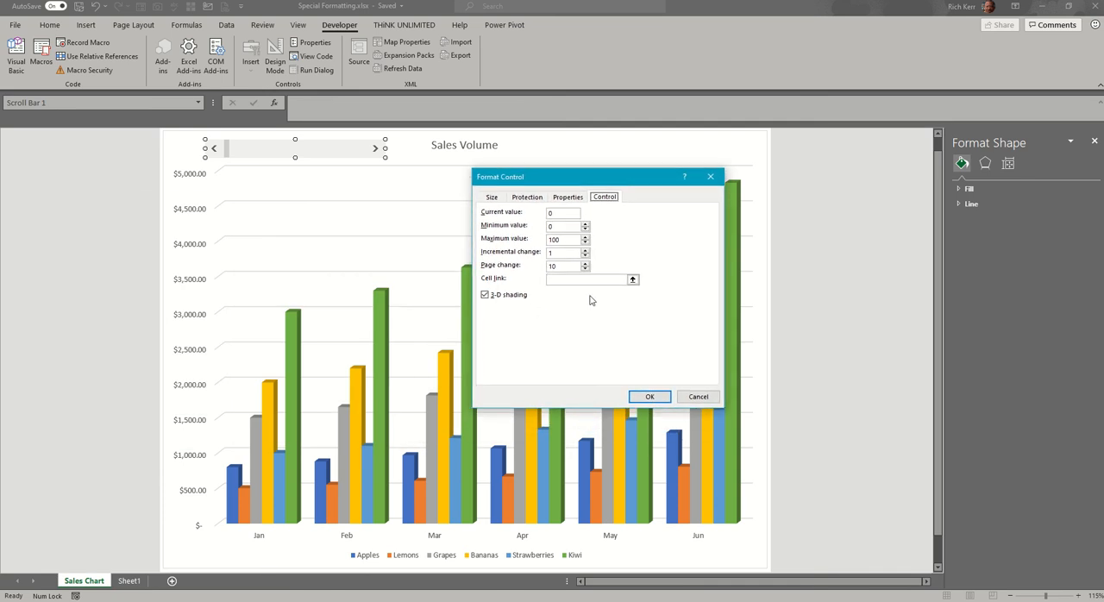
double_click(566, 239)
Link the scroll bar to the percent change cell Sheet1!$I$1 and apply the control settings.
click(632, 280)
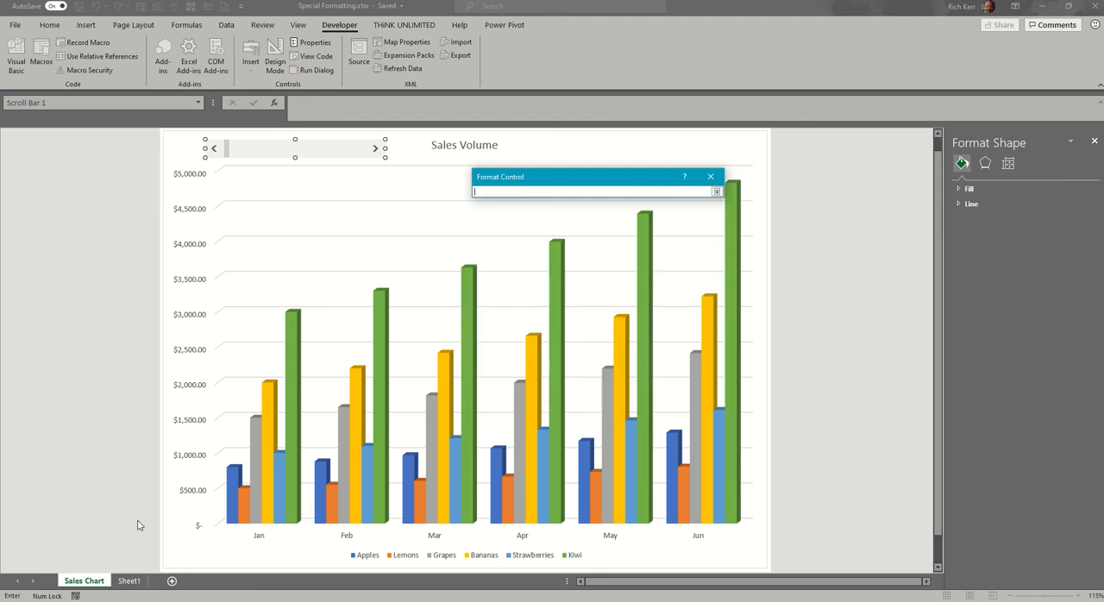
click(129, 580)
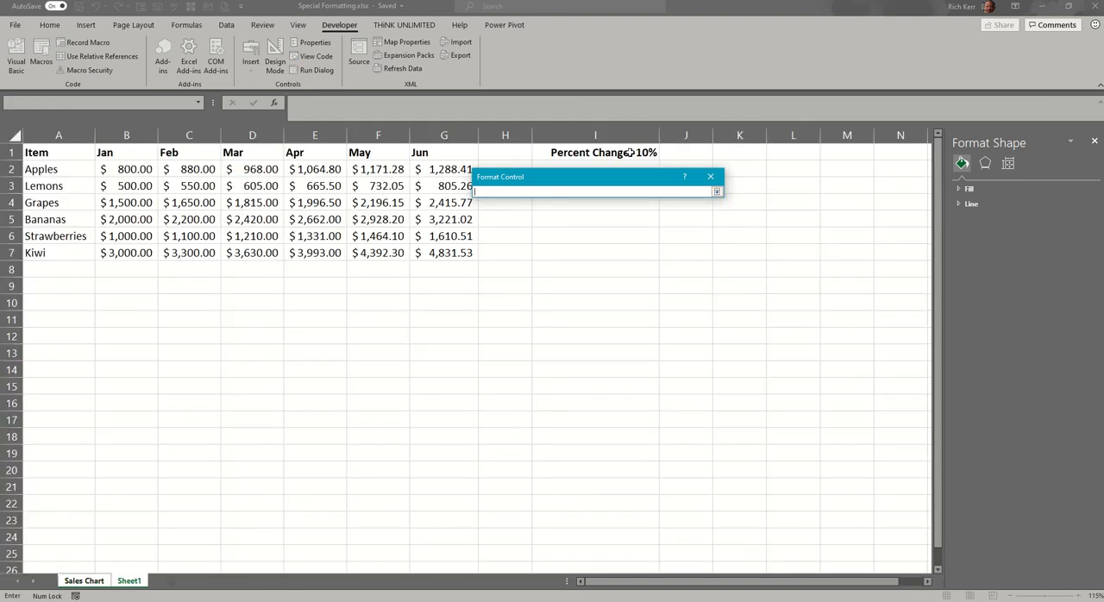
click(585, 151)
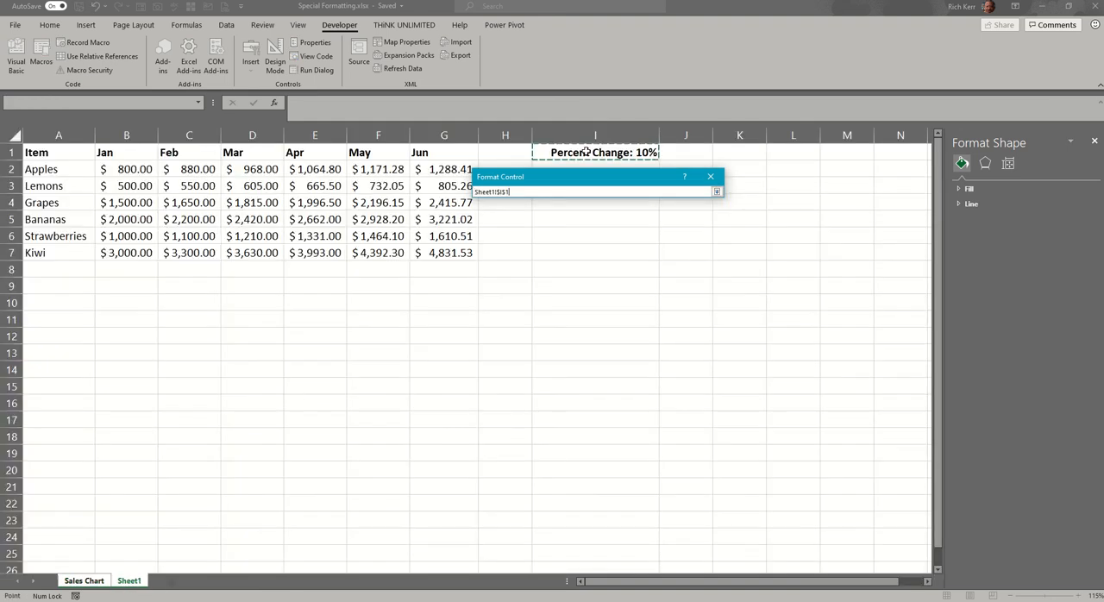
click(717, 193)
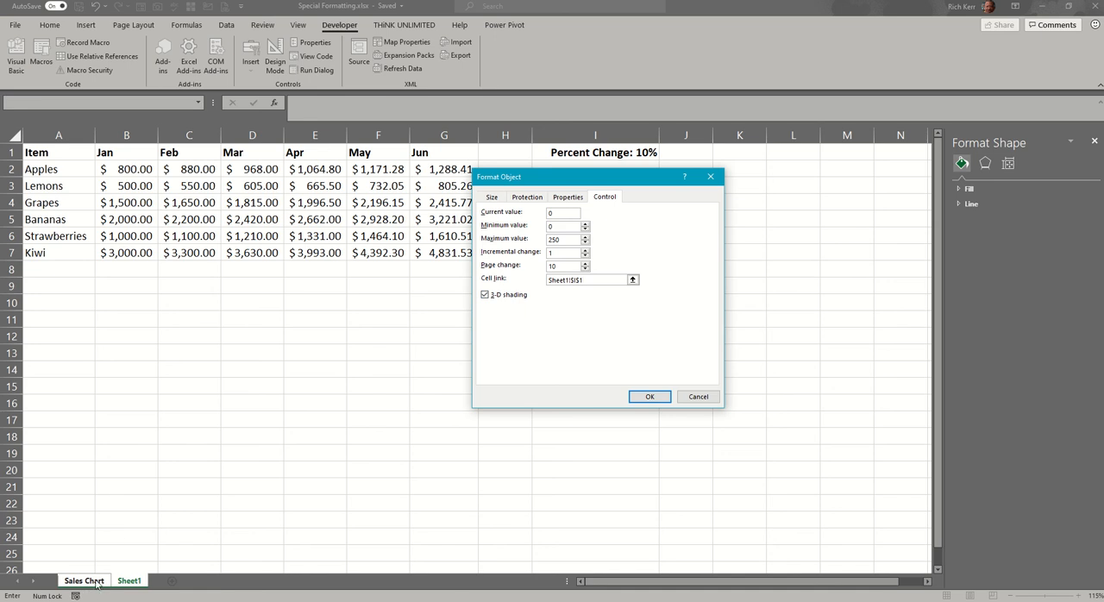
click(650, 398)
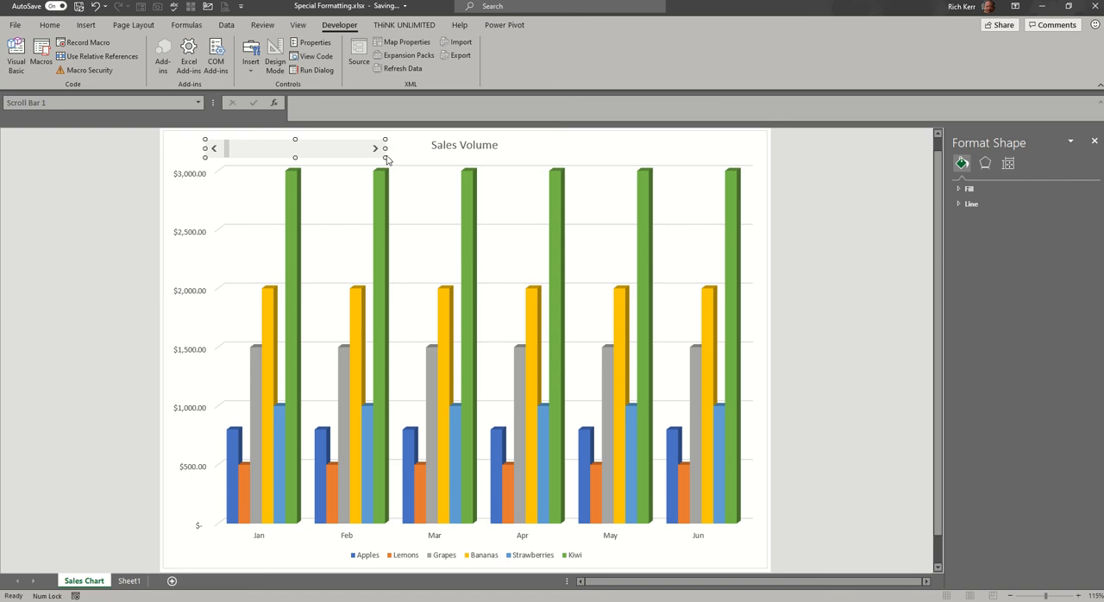
Deselect the scroll bar and use it to raise the percent change, first in single increments and then in larger moves.
click(406, 180)
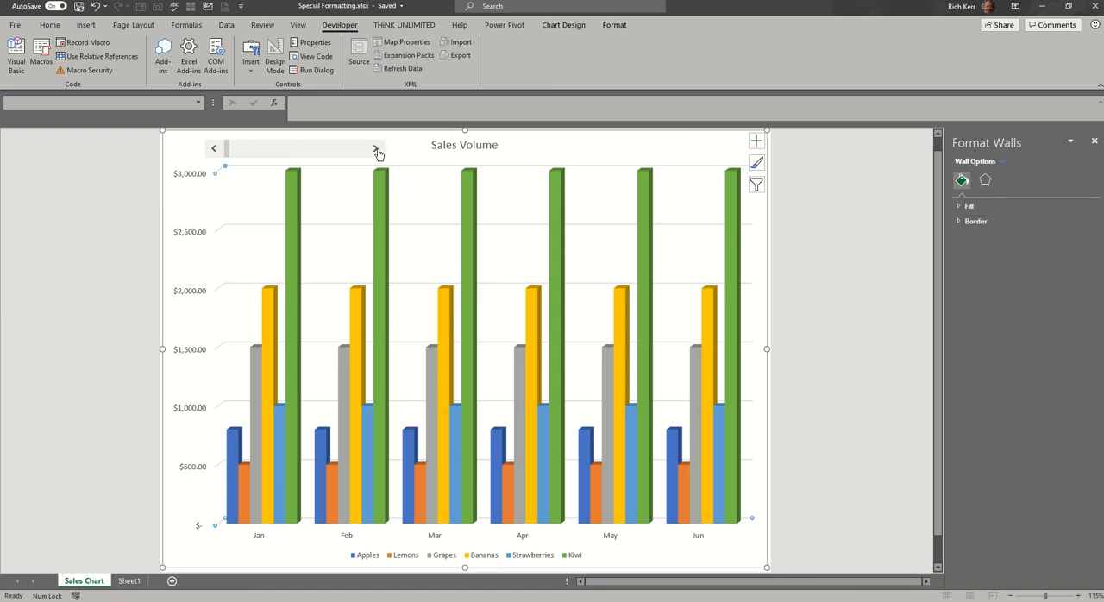
click(377, 152)
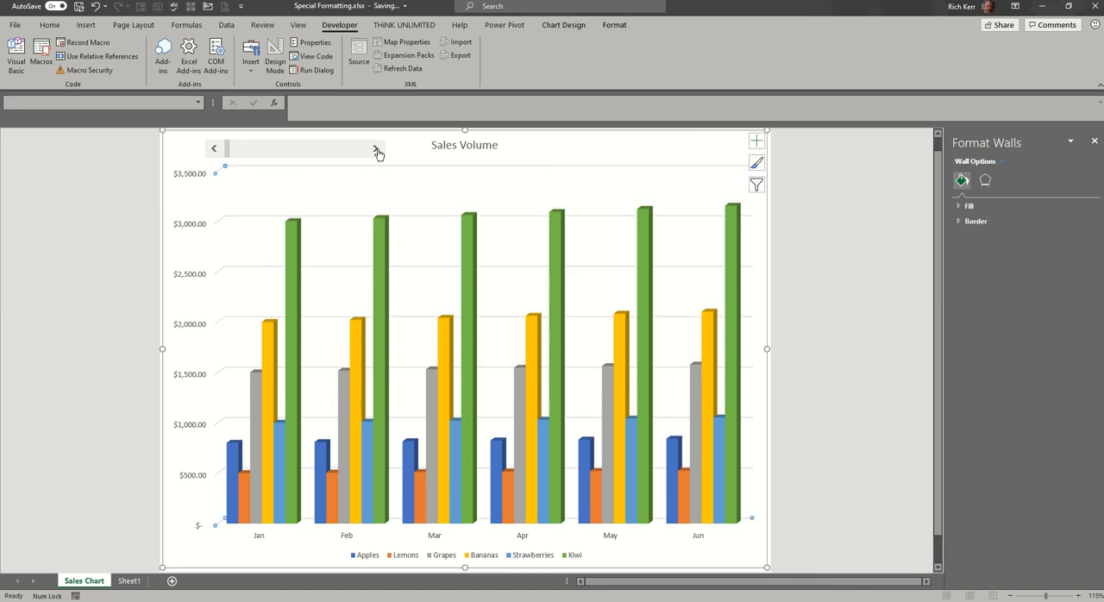
click(376, 152)
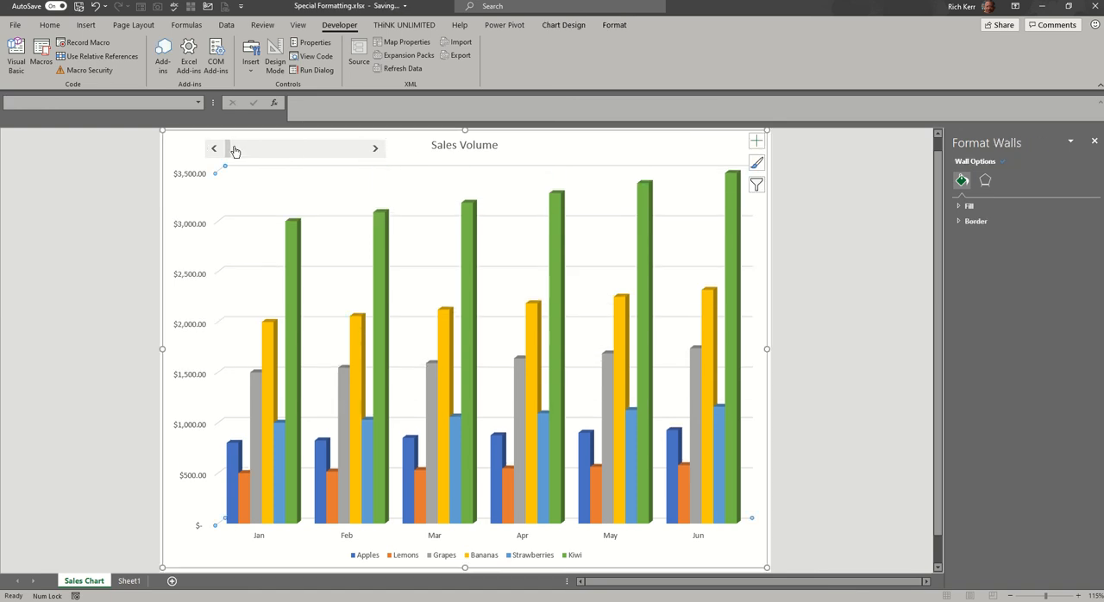
mouse_move(235, 151)
mouse_down()
mouse_move(290, 155)
mouse_move(252, 156)
mouse_up()
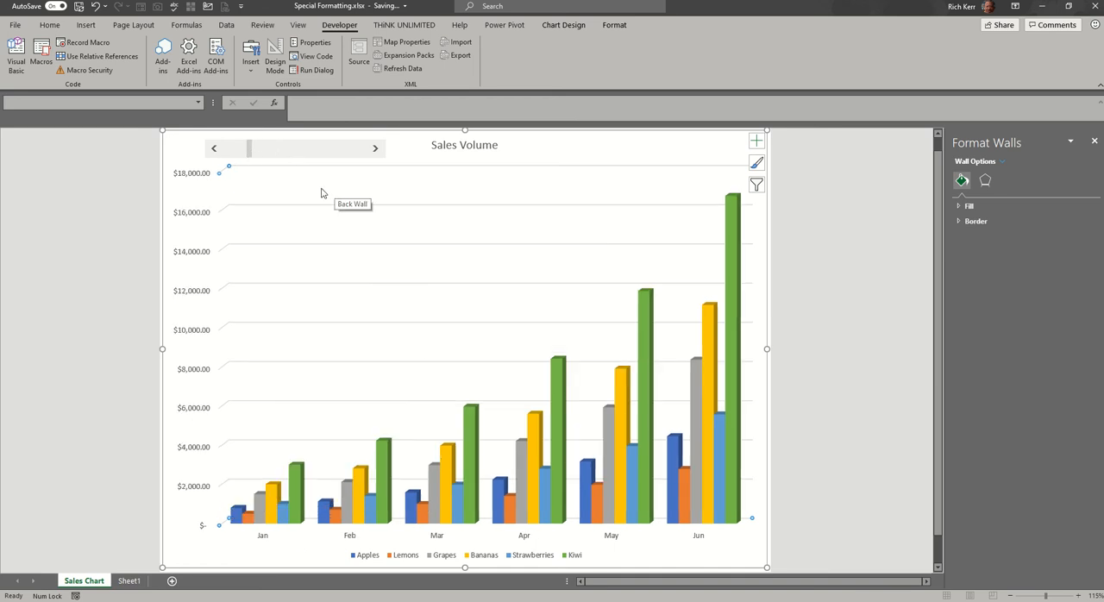
click(258, 148)
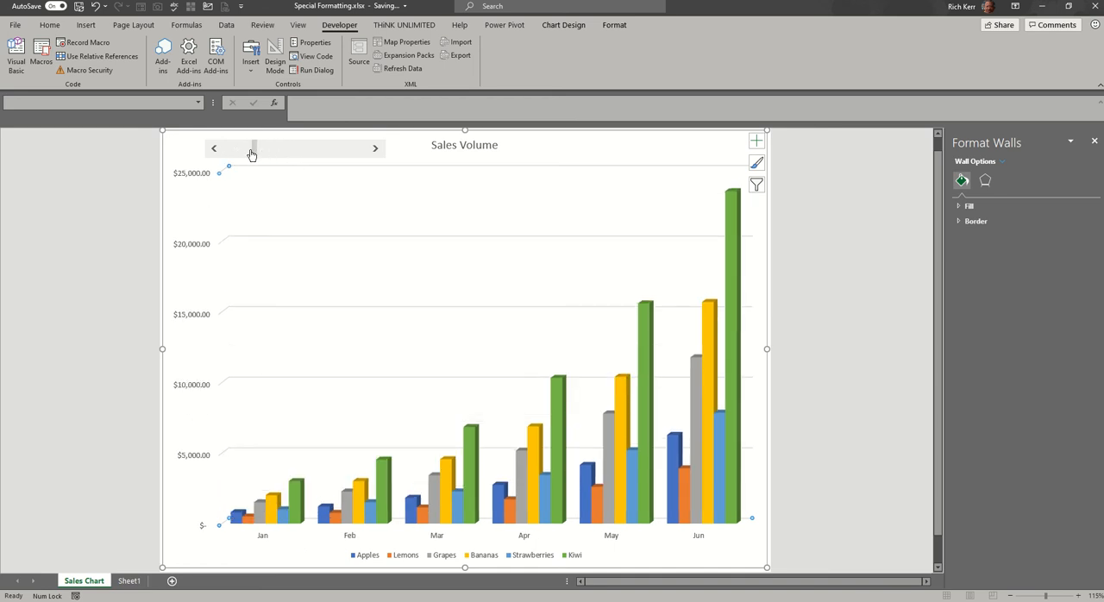
Raise the percent change to 151% with the scroll bar and autofit the Sheet1 columns to their values.
drag(251, 153, 288, 150)
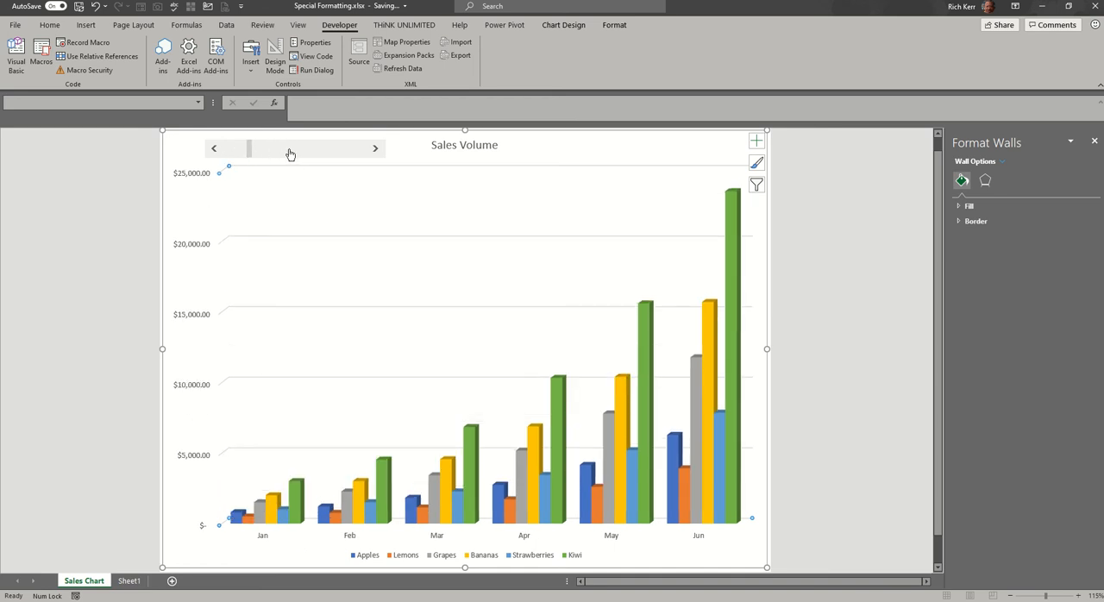
click(344, 151)
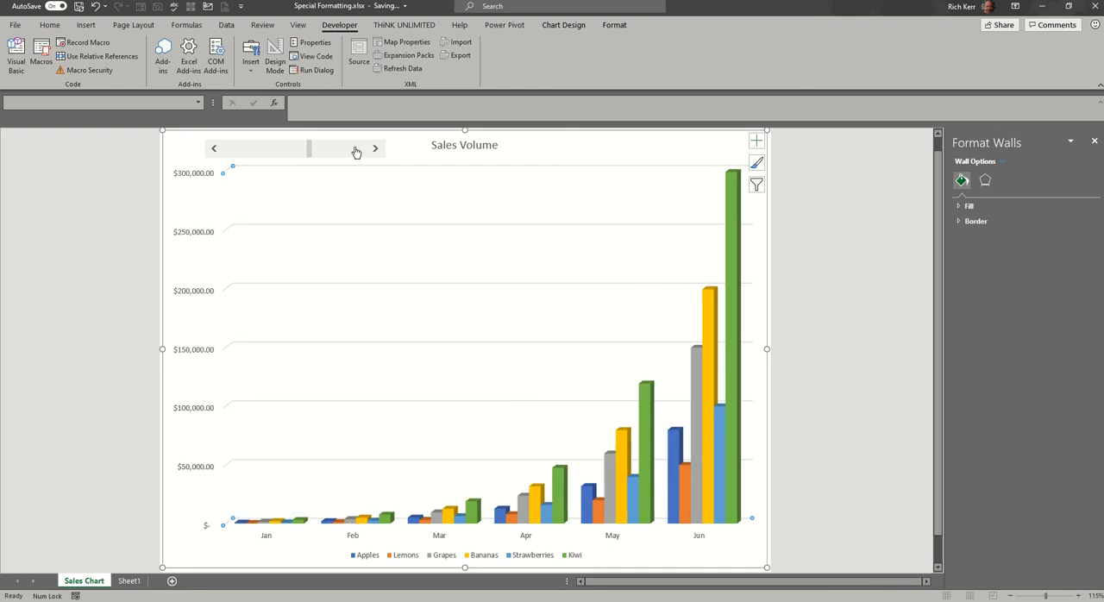
click(130, 580)
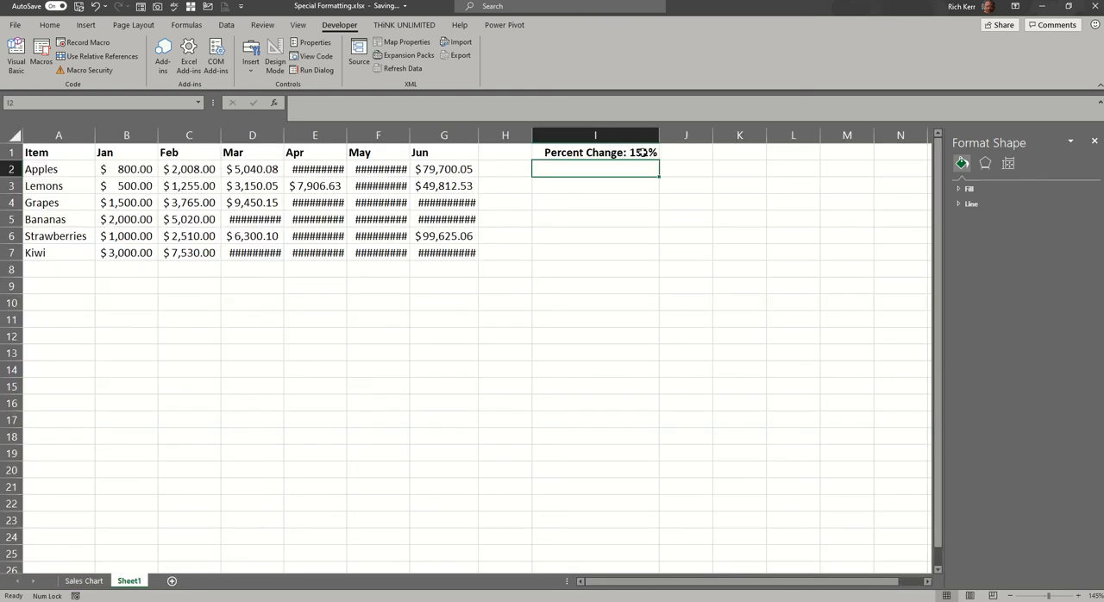
click(13, 138)
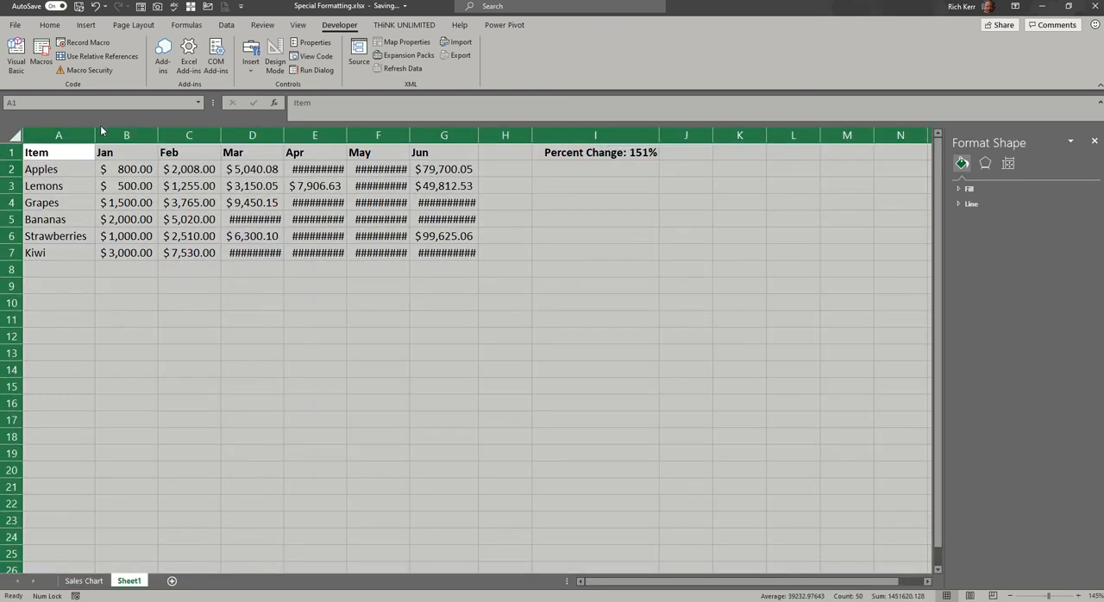
double_click(94, 129)
click(246, 196)
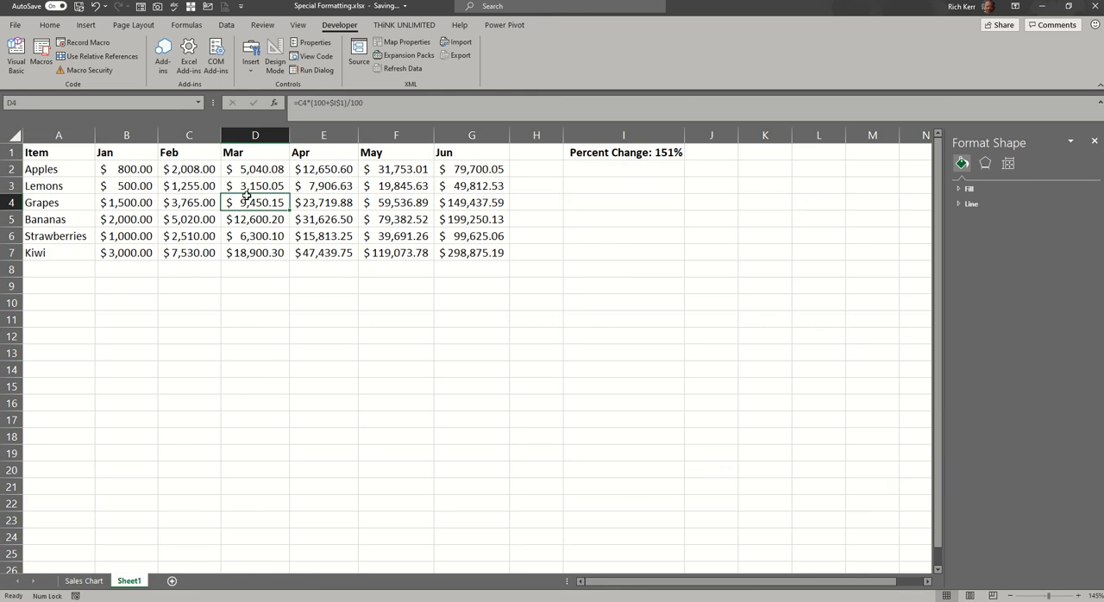
Return to the Sales Chart sheet and use the scroll bar to try several percent changes, stopping at 38%.
click(95, 582)
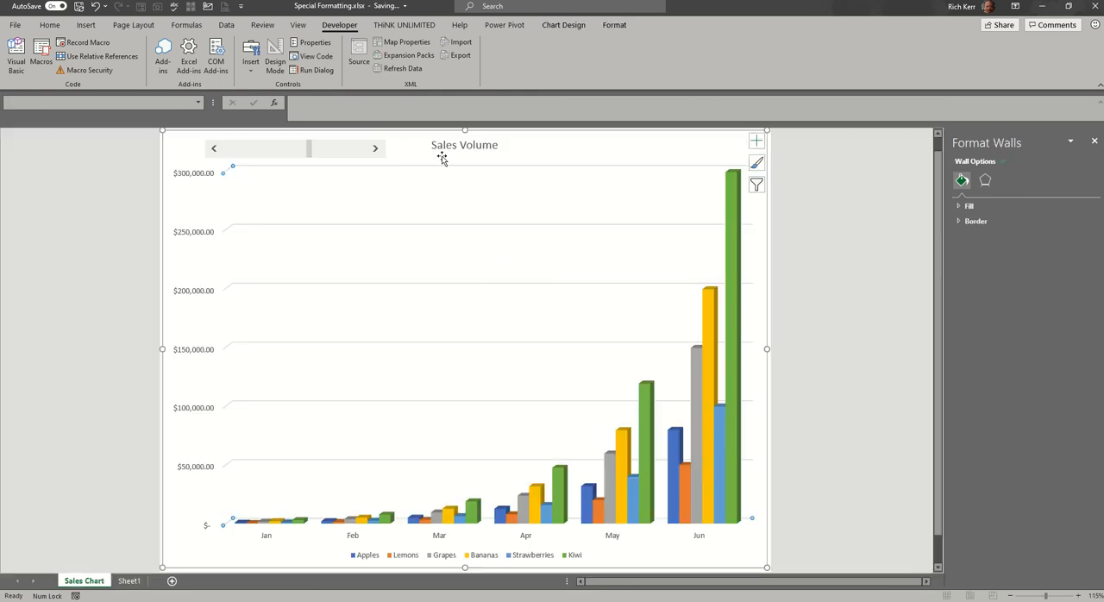
click(376, 149)
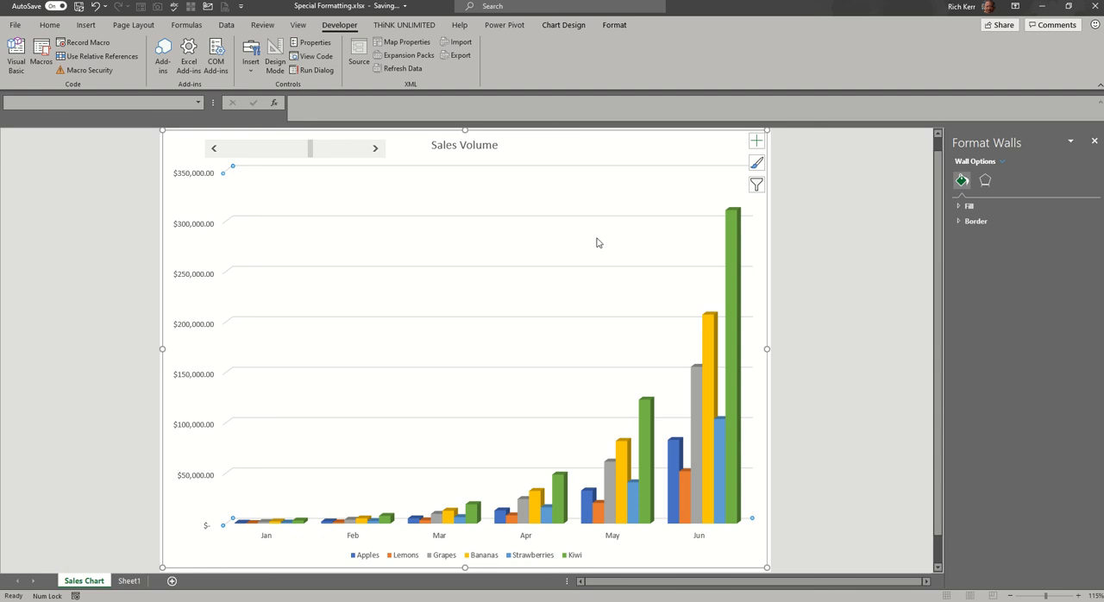
drag(311, 149, 231, 161)
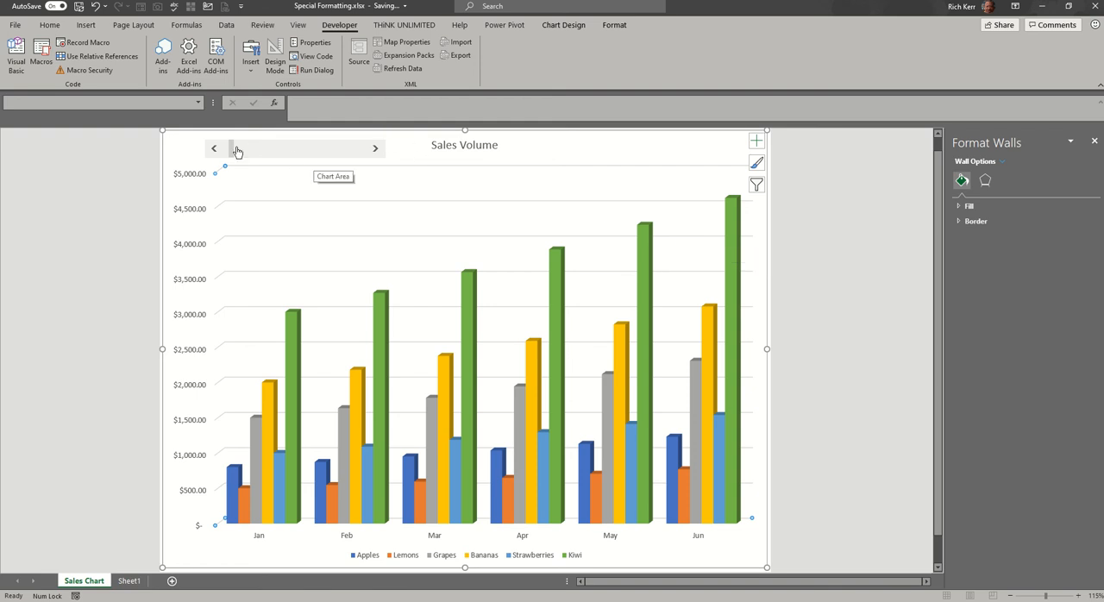
mouse_move(232, 148)
mouse_down()
mouse_move(262, 149)
mouse_move(248, 156)
mouse_up()
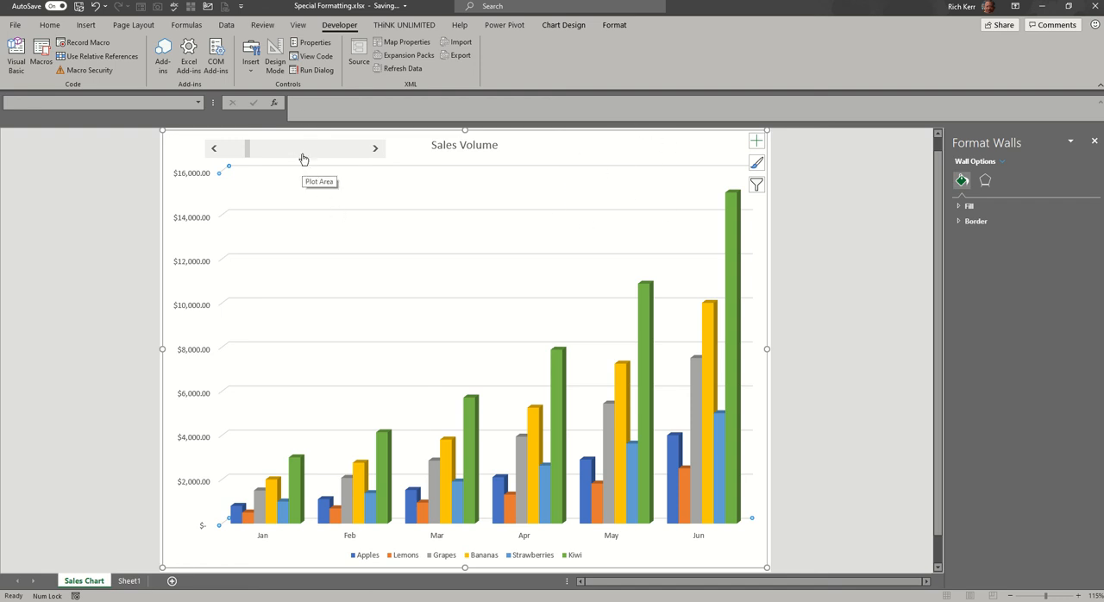
click(86, 24)
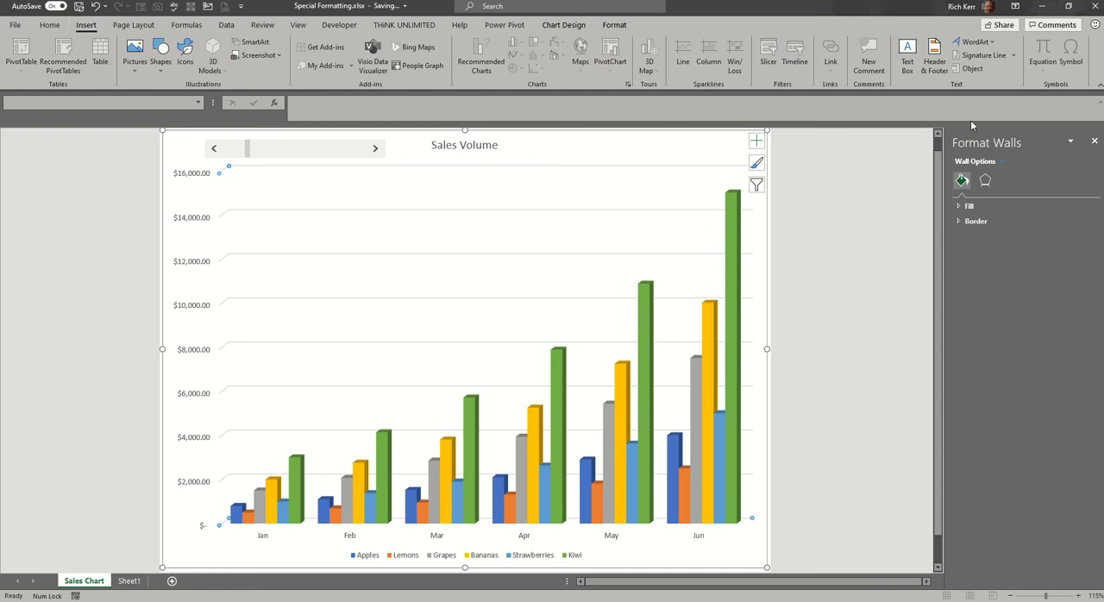
click(907, 54)
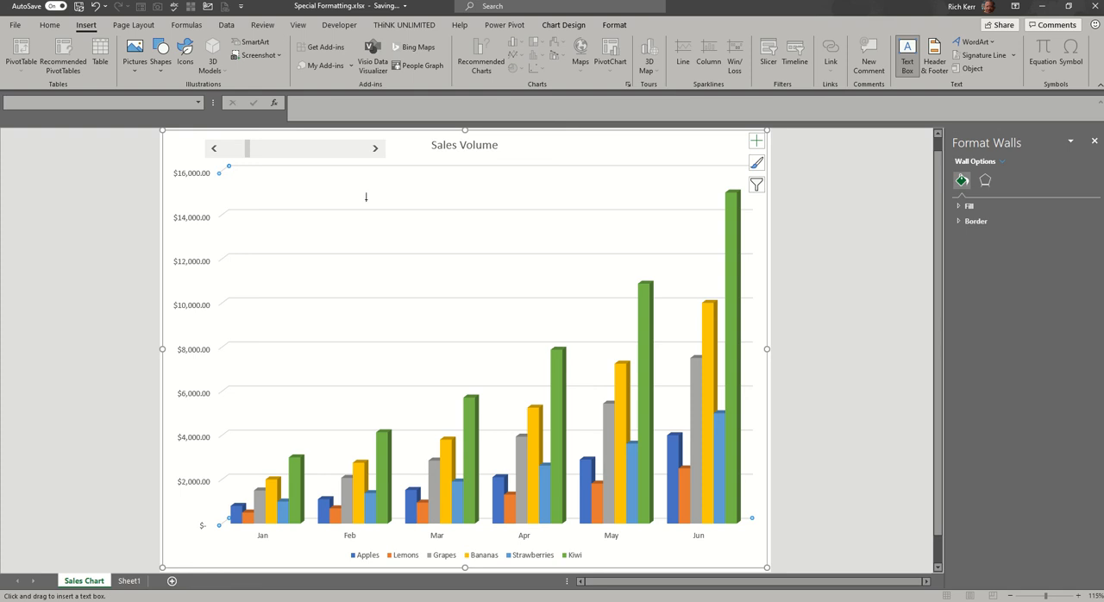
drag(376, 198, 535, 234)
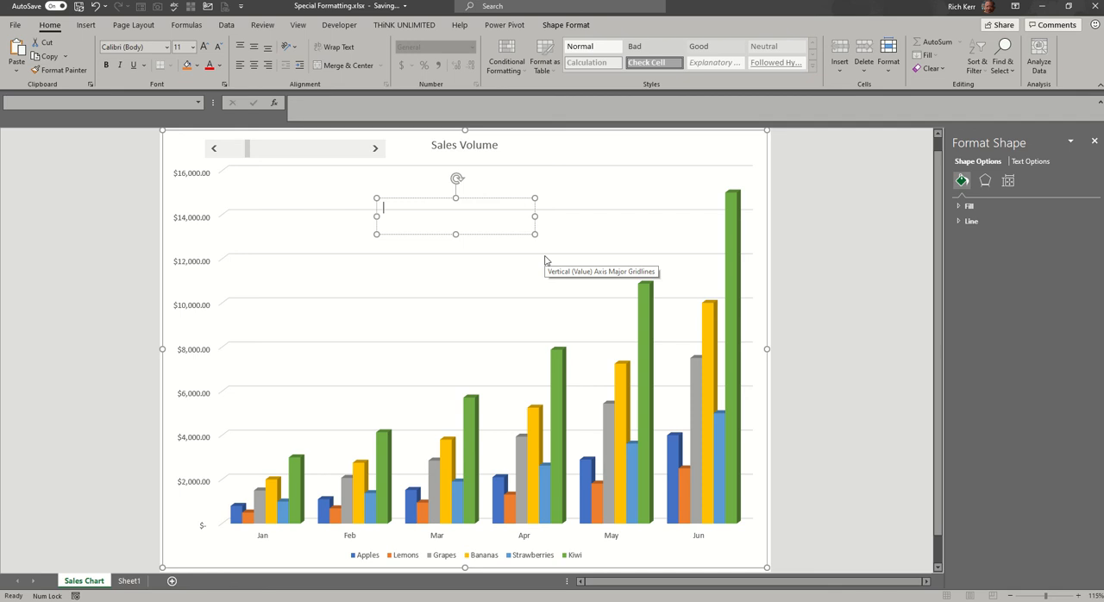
click(129, 580)
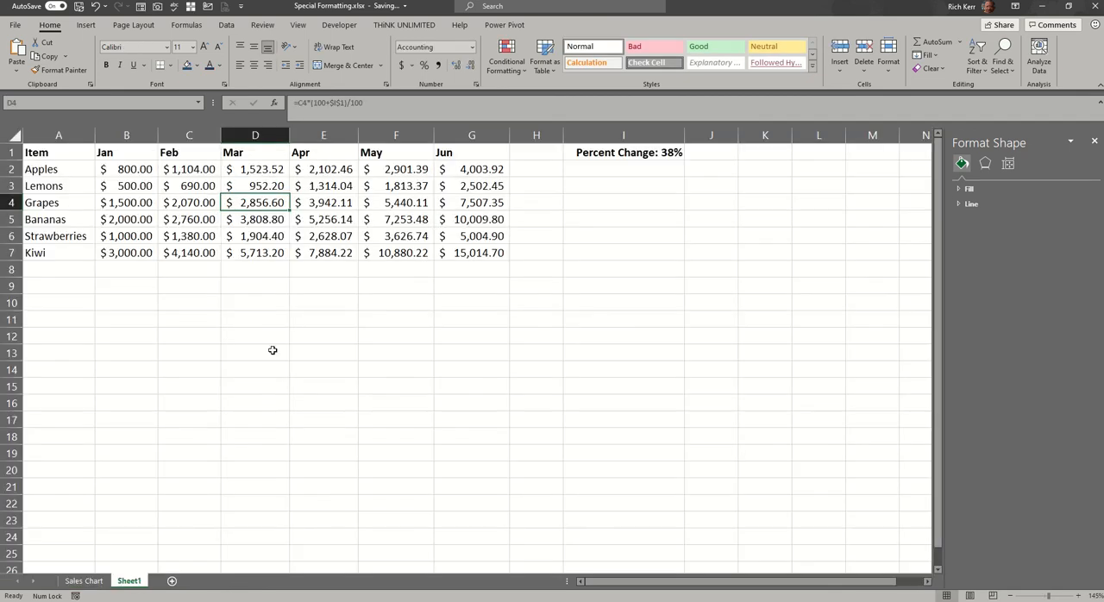
click(83, 580)
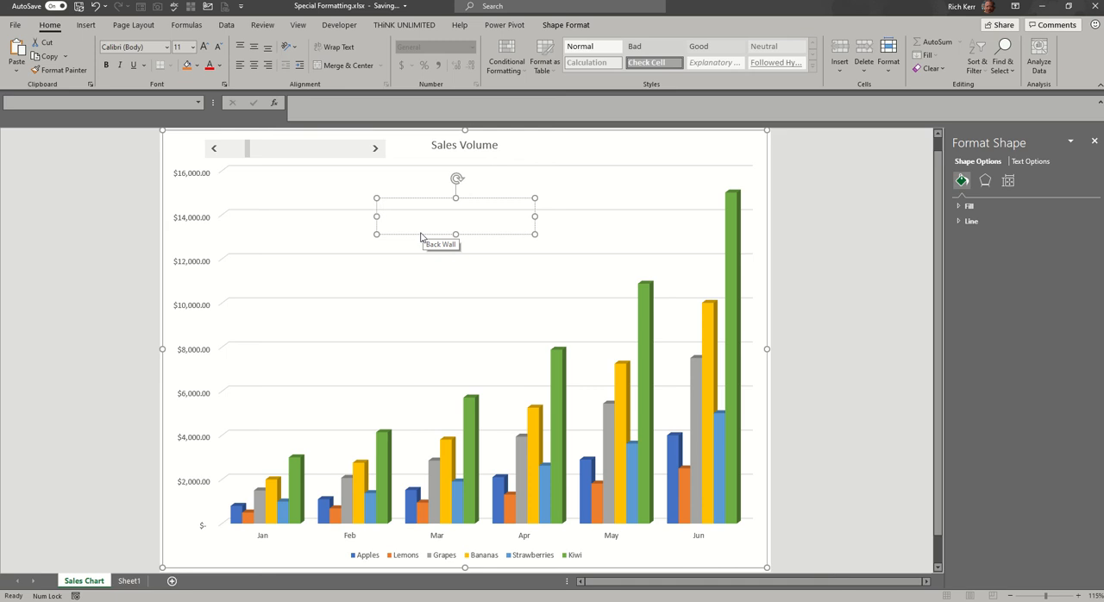
drag(419, 235, 377, 249)
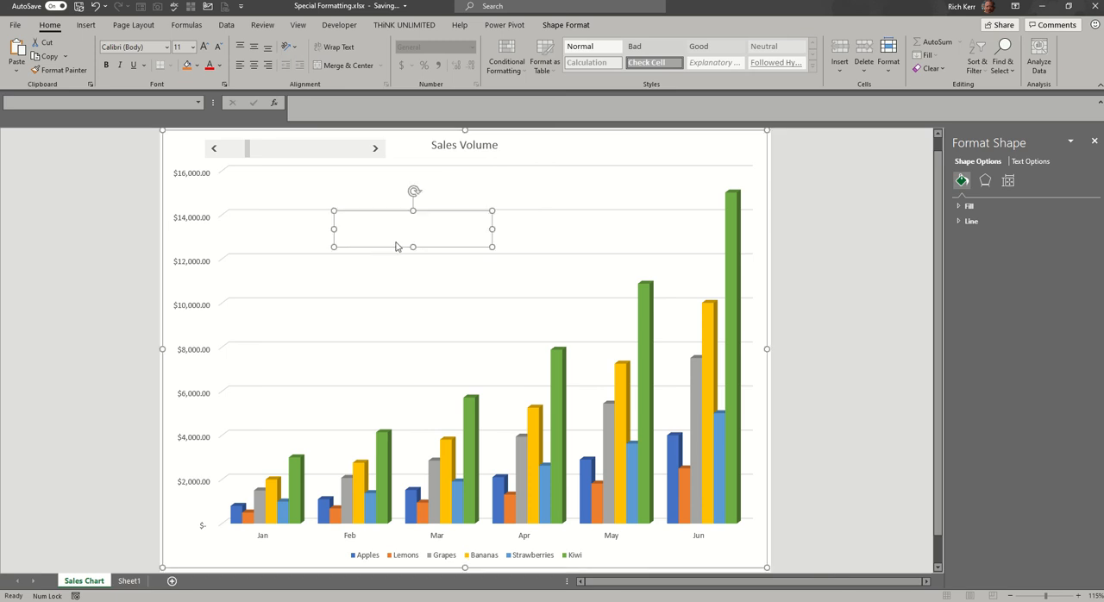
click(374, 232)
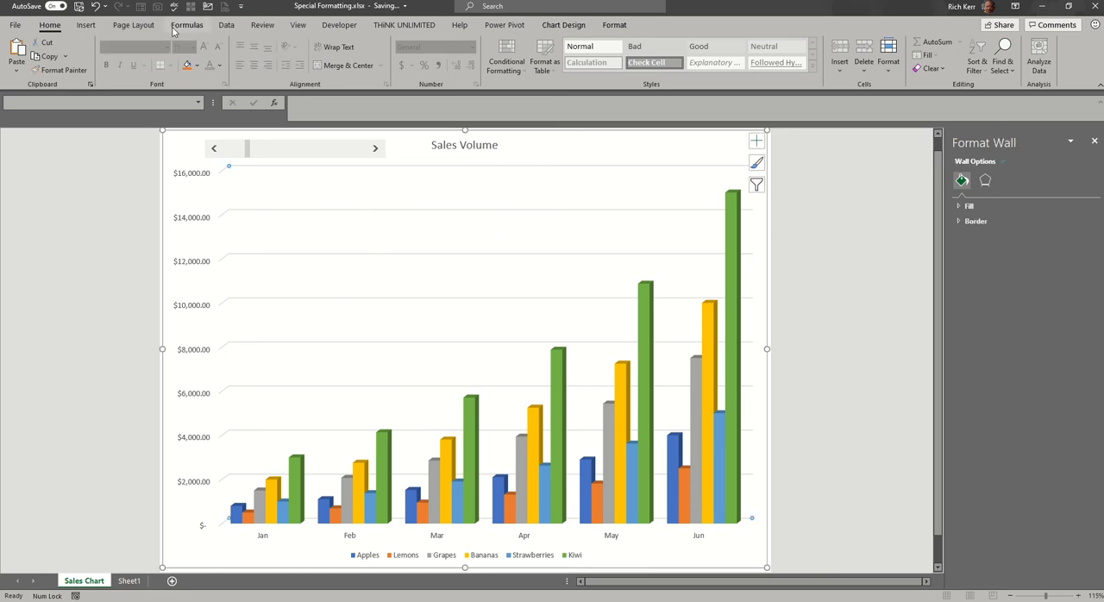
Draw a text box above the chart bars and link it to the percent change cell with =Sheet1!$I$1.
click(85, 25)
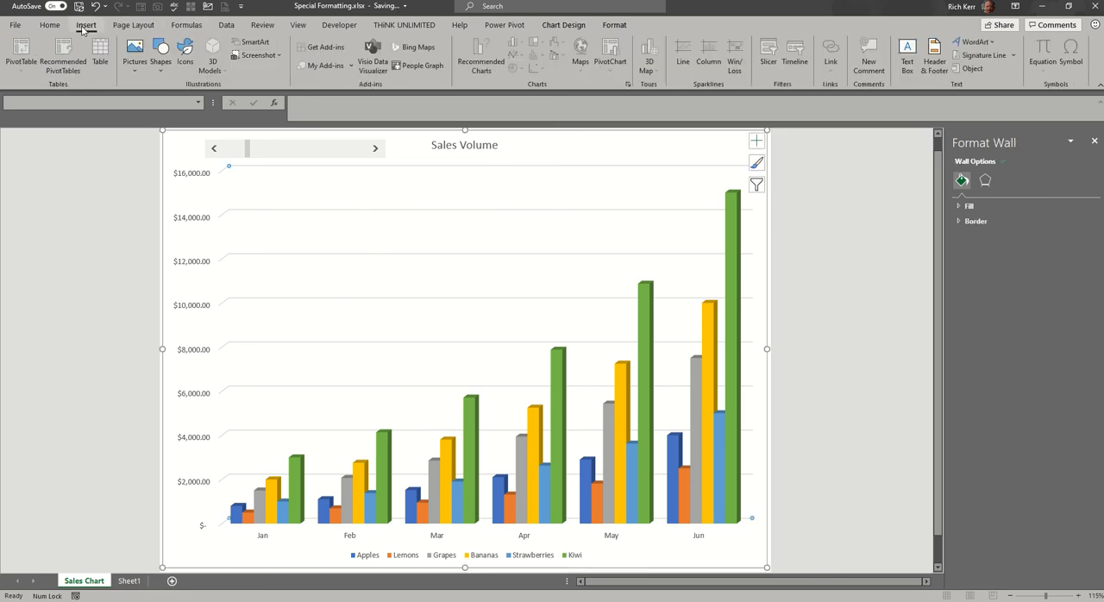
click(907, 60)
drag(356, 206, 545, 240)
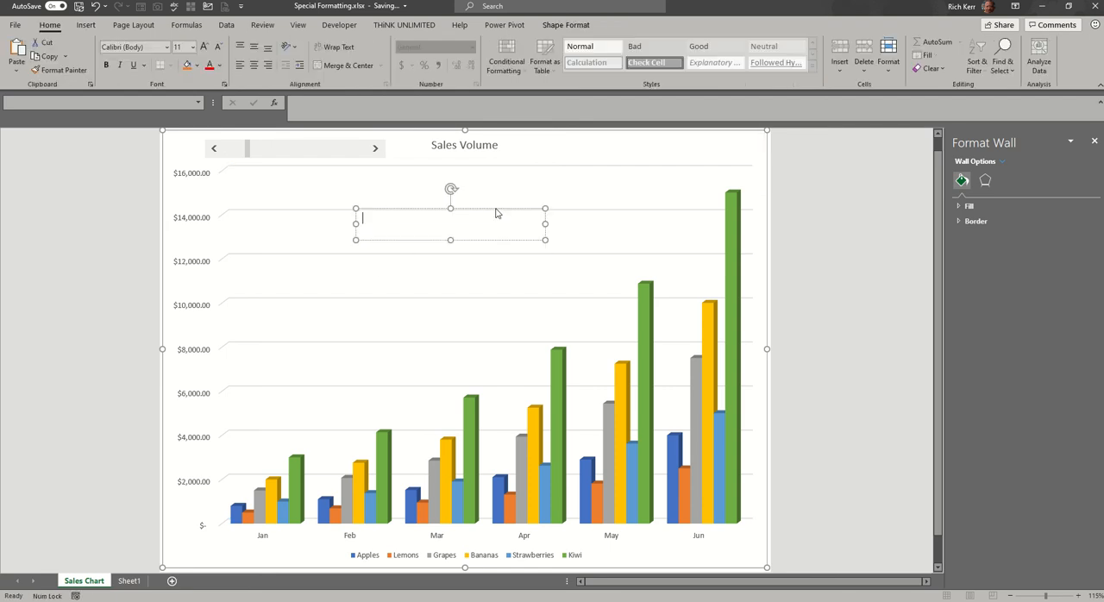
click(341, 112)
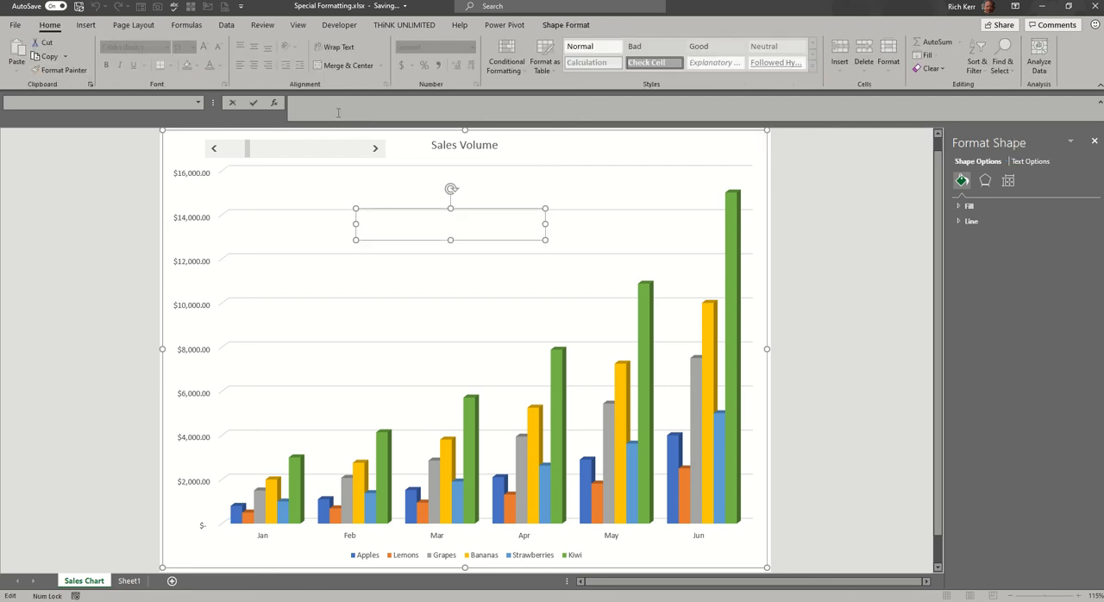
text(=Sheet1!$I$1)
click(256, 102)
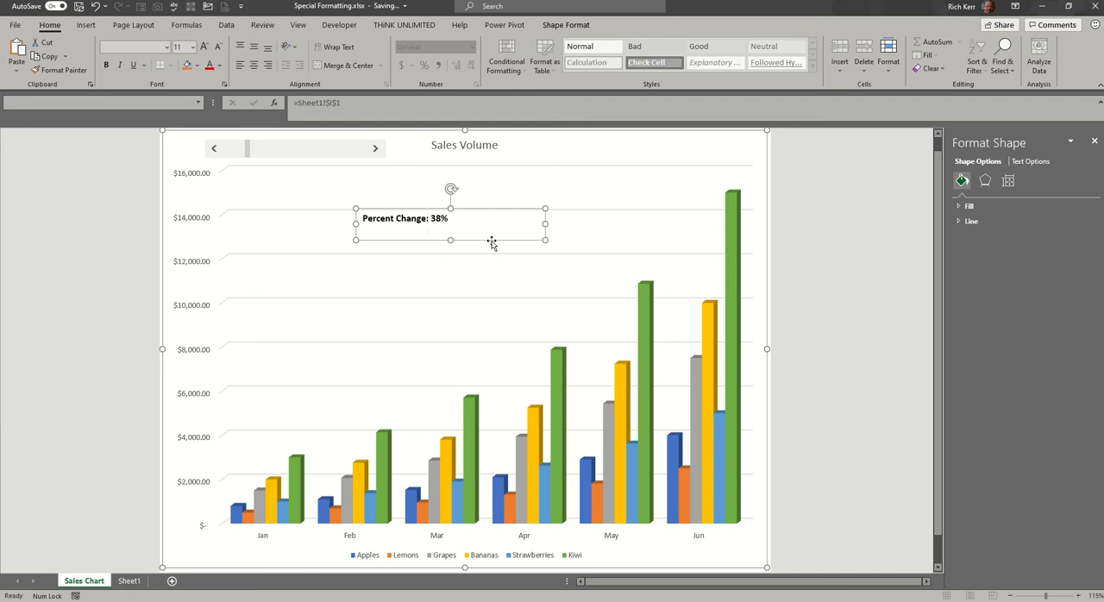
Place the linked text box to the right of the Sales Volume title and resize it to about 0.3" high by 2.24" wide.
drag(491, 242, 715, 170)
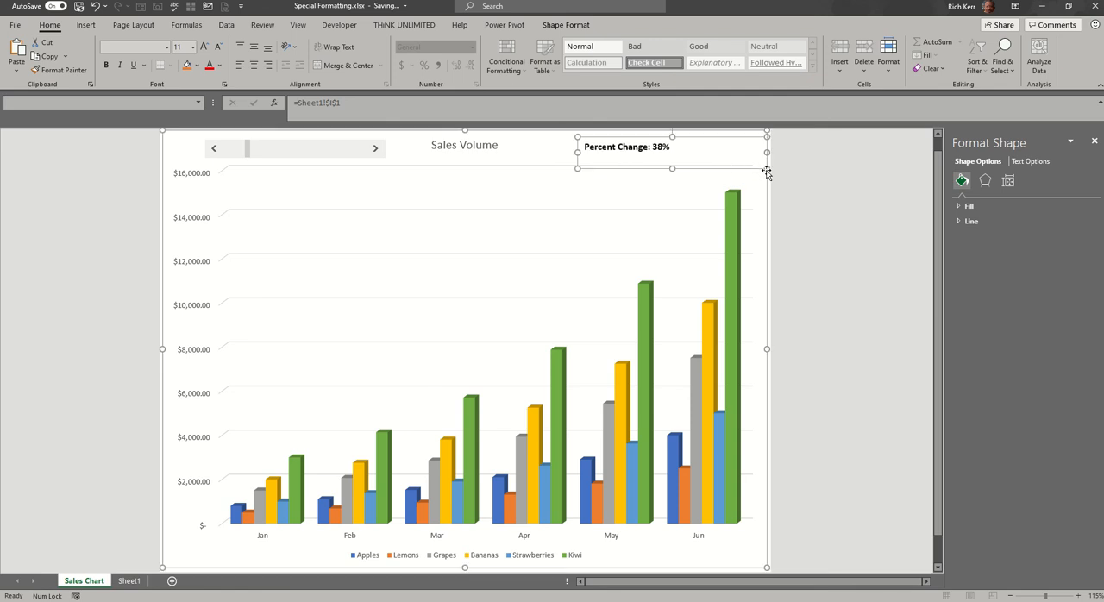
click(767, 173)
click(627, 151)
drag(576, 171, 639, 155)
click(645, 157)
click(660, 147)
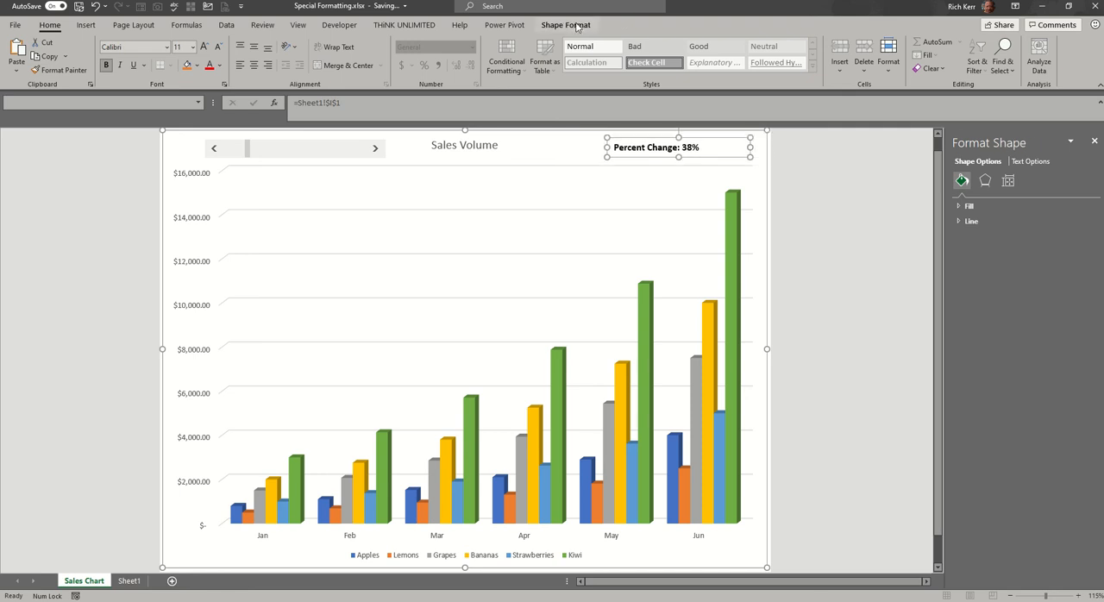
Apply a blue gradient theme shape style to the percent change text box.
click(566, 24)
click(382, 67)
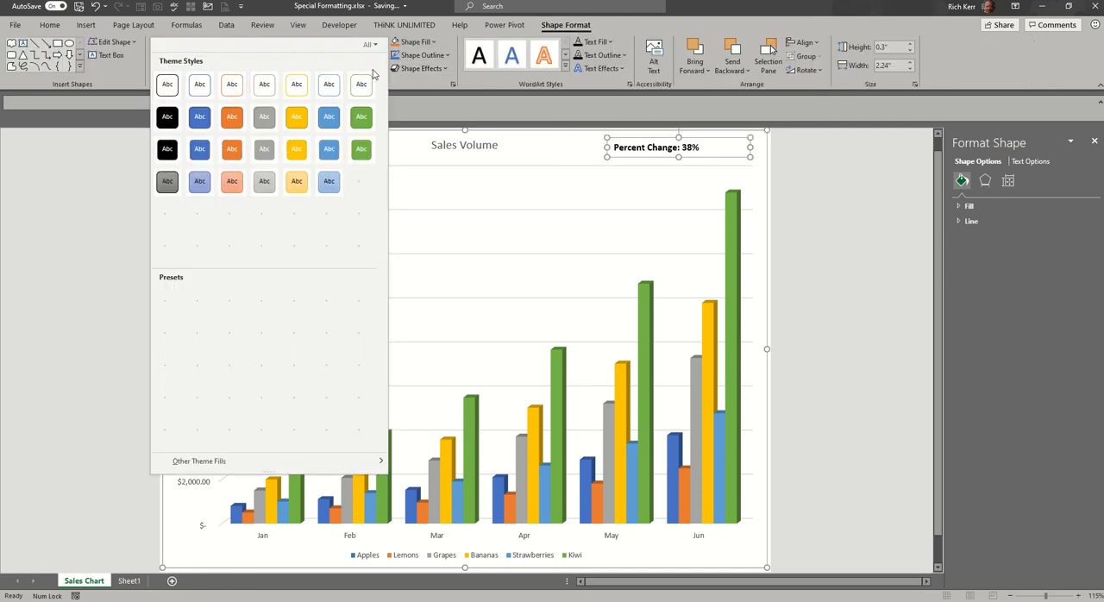
click(337, 218)
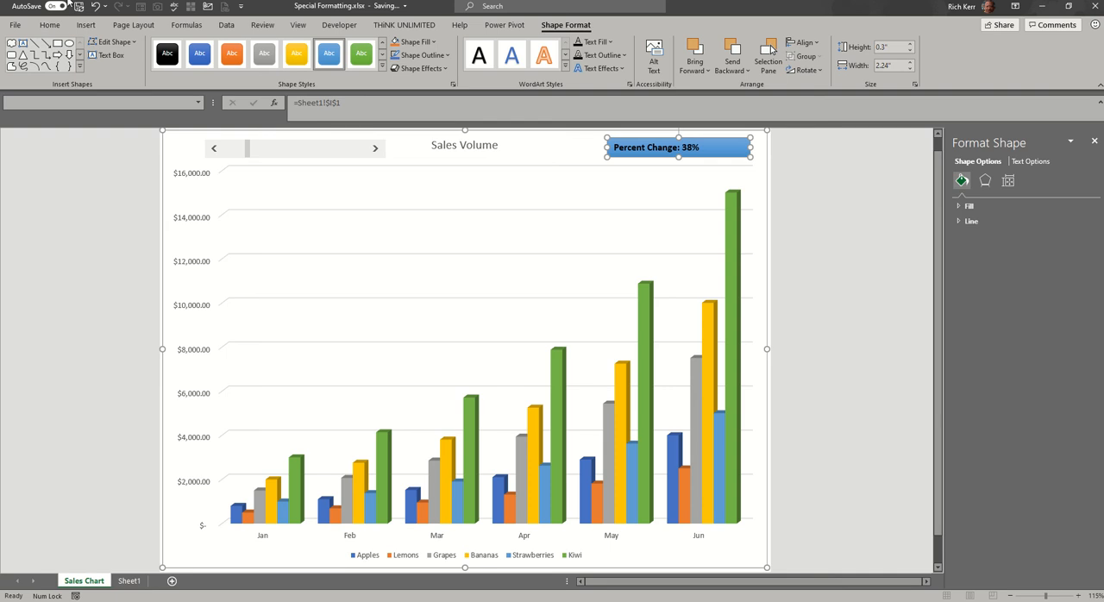
Center the percent change text horizontally and align it to the middle of its box.
click(49, 24)
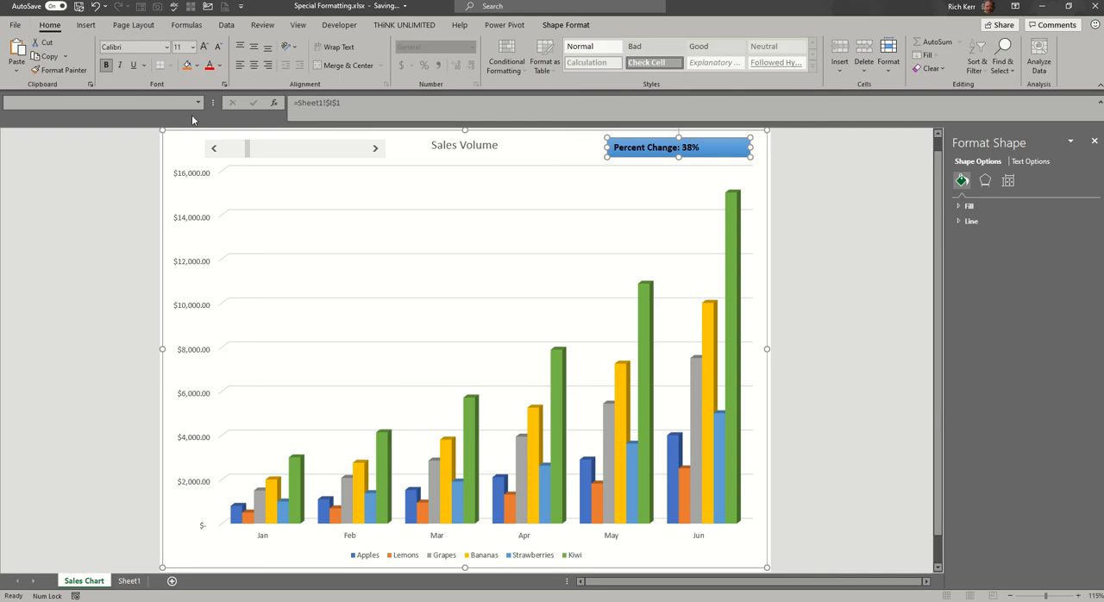
click(254, 66)
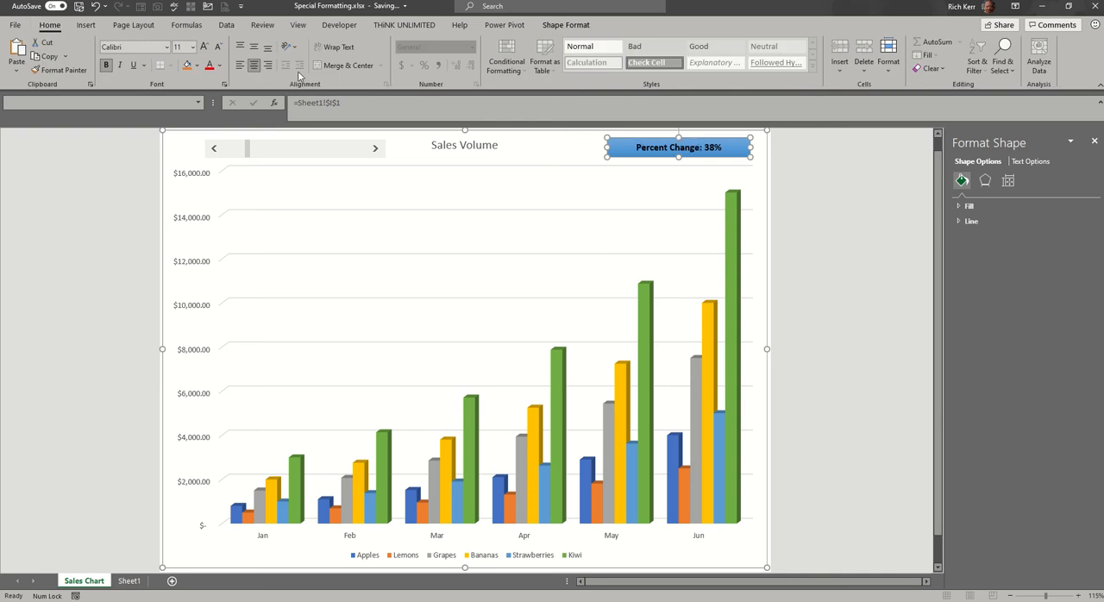
click(253, 46)
Raise the percent change in single increments and then up to 101% with the scroll bar, and deselect the text box.
click(374, 151)
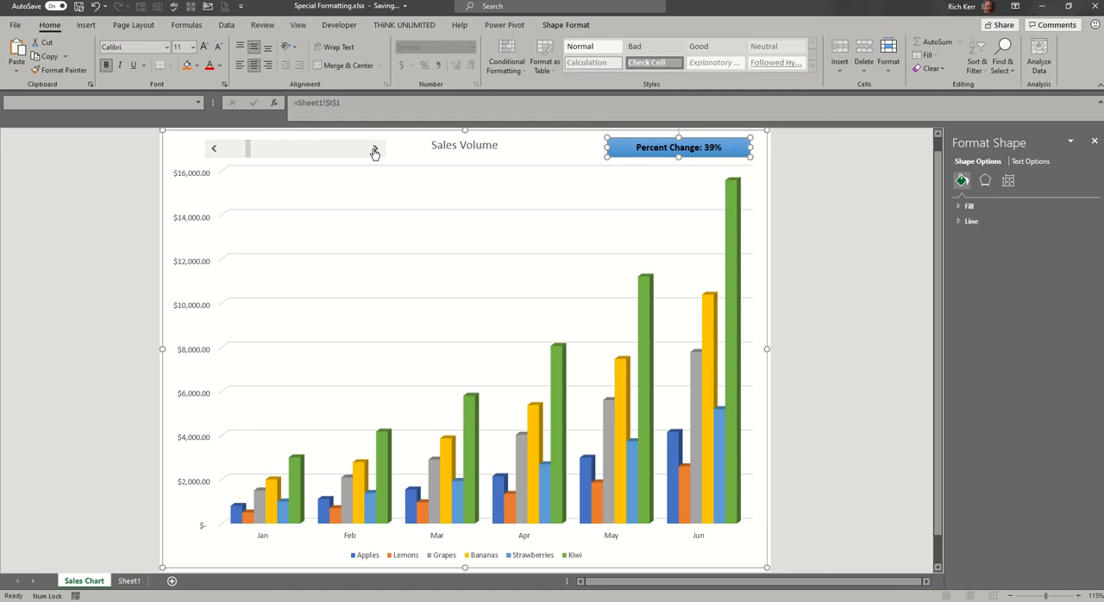
click(374, 151)
click(374, 151)
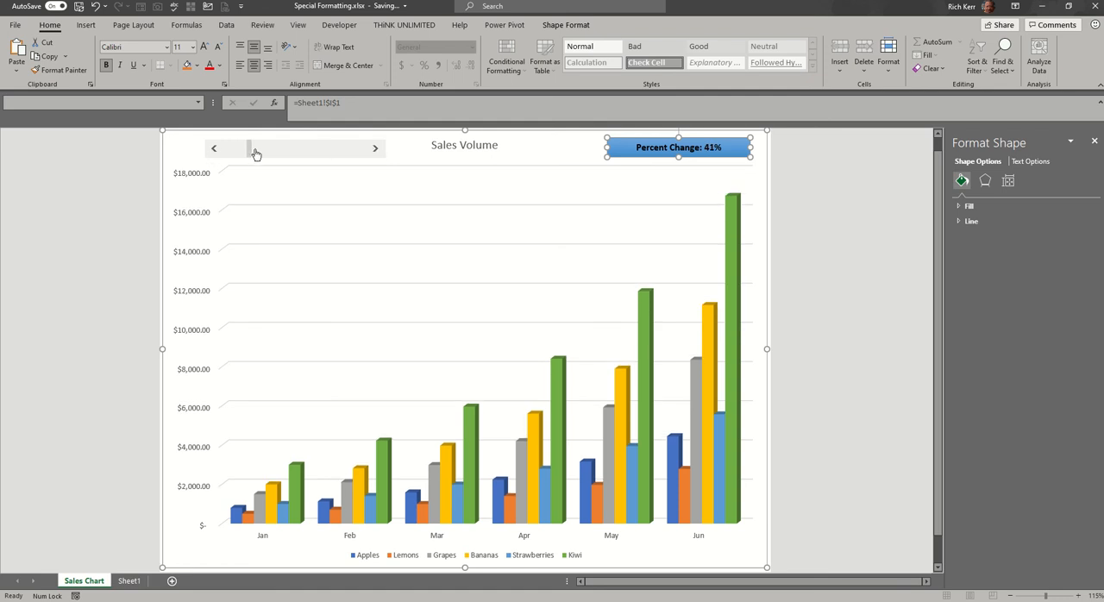
drag(255, 154, 281, 154)
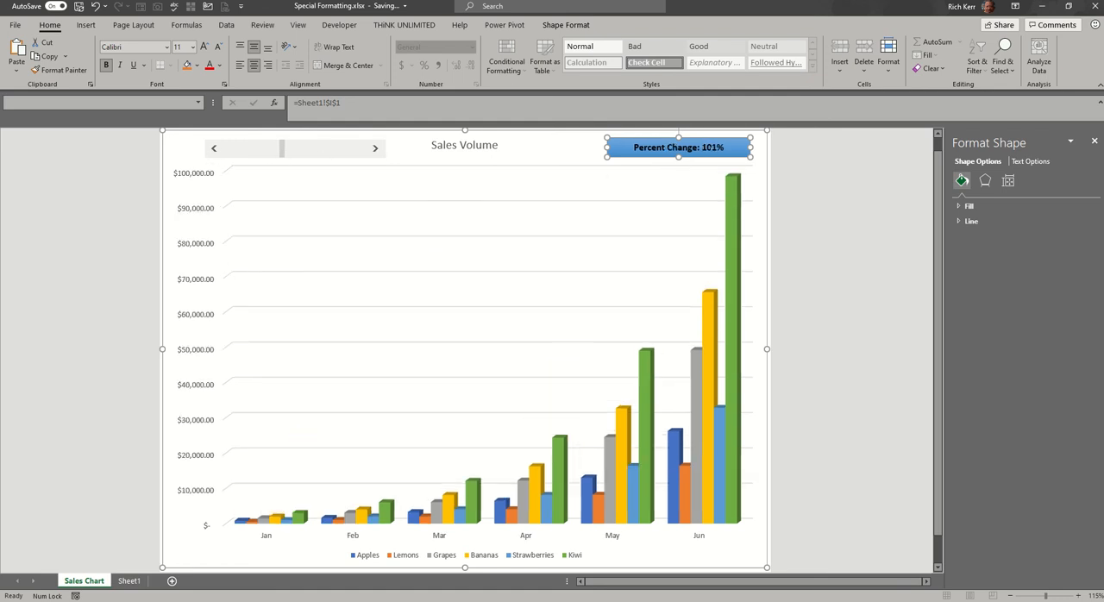
click(554, 152)
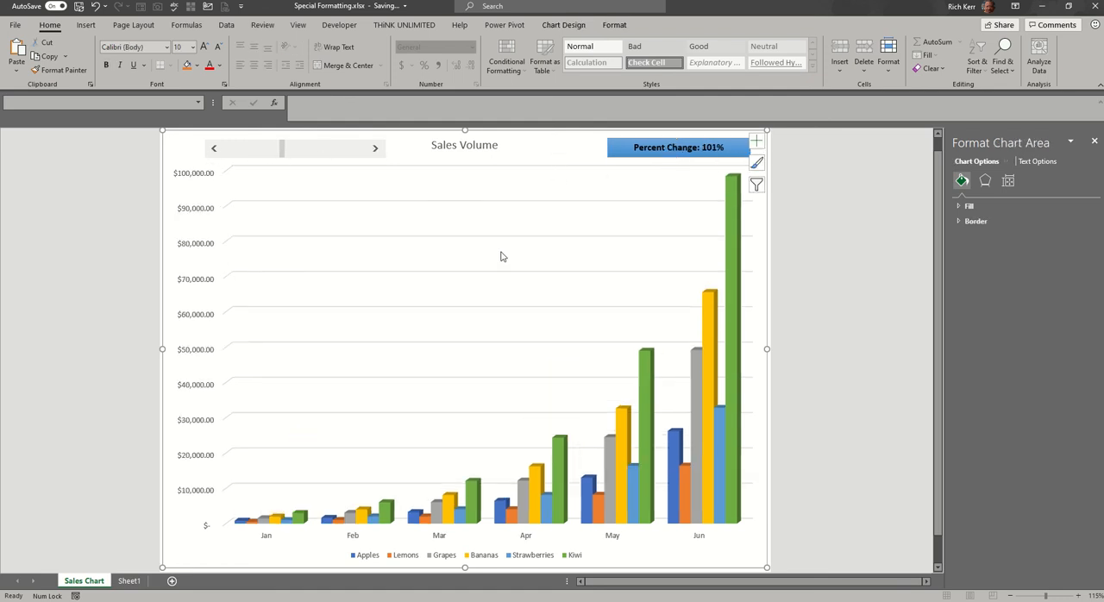
Shift the percent change text box slightly left, closer to the Sales Volume title.
right_click(627, 147)
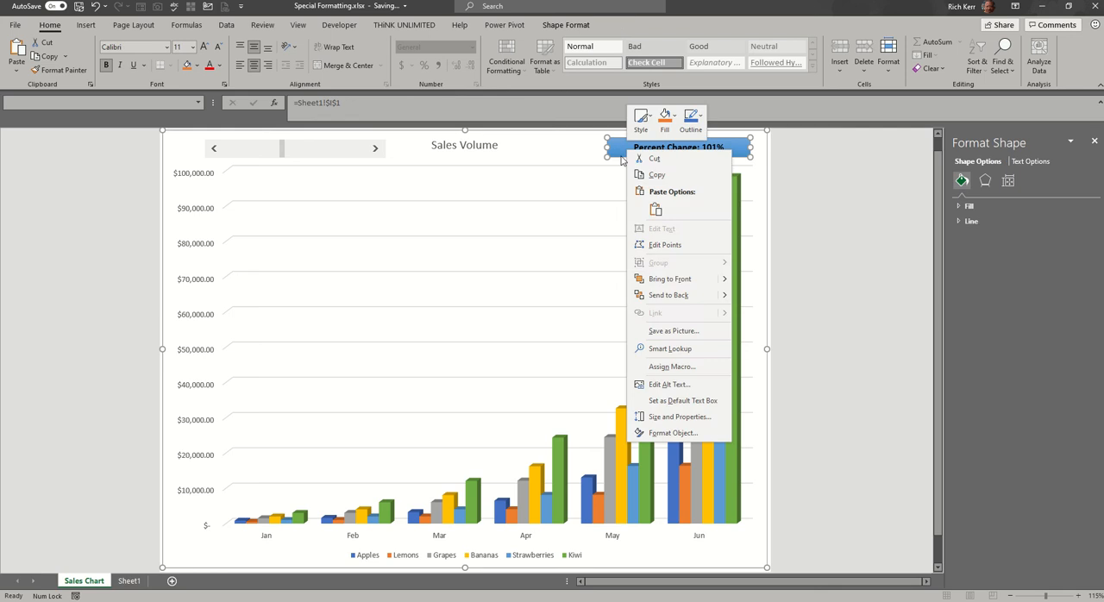
click(621, 158)
drag(621, 158, 595, 157)
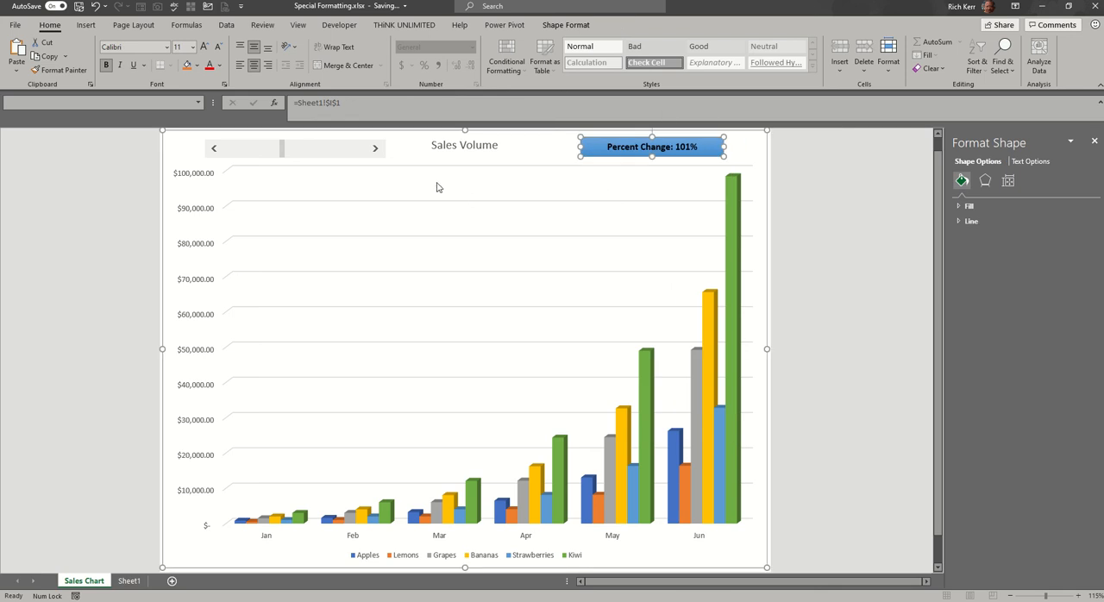
Deselect the text box and lower the percent change with the scroll bar, first in single decrements and then down to 49%.
click(263, 175)
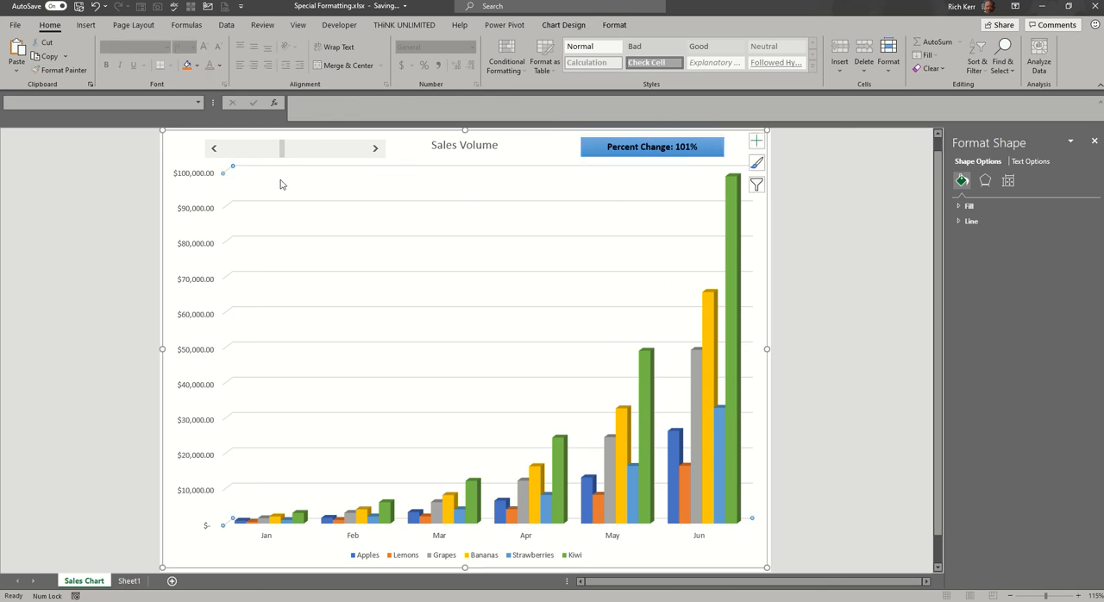
click(211, 152)
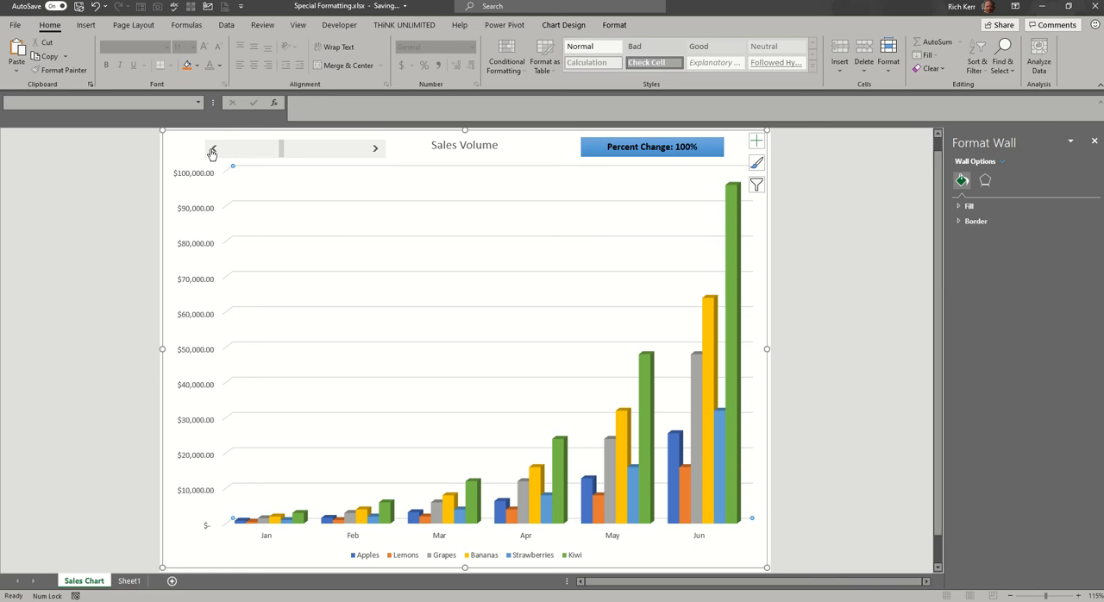
click(211, 152)
click(211, 152)
click(256, 155)
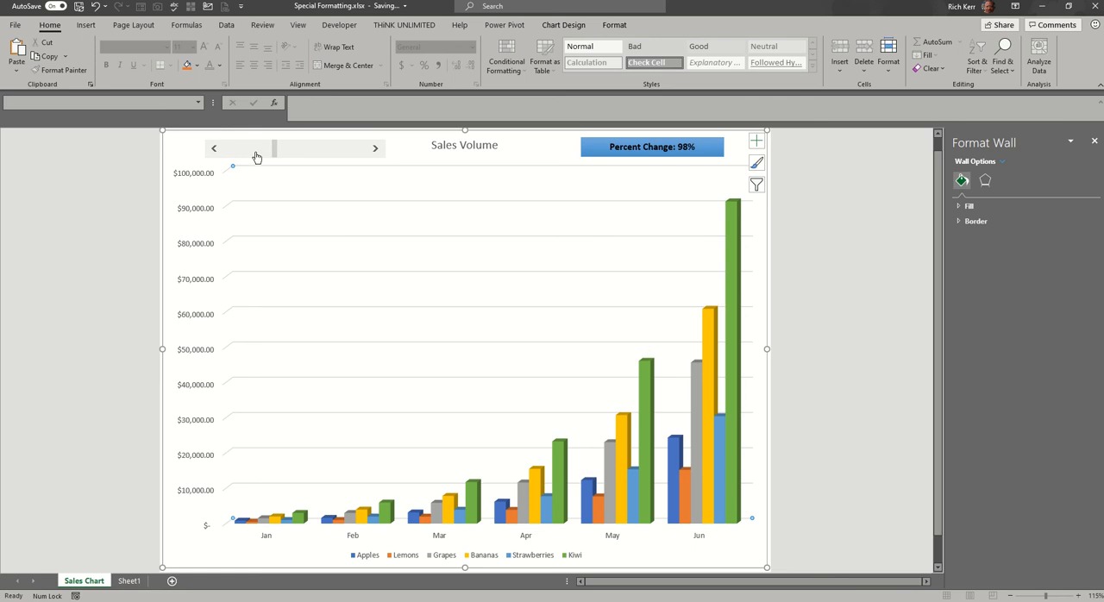
drag(275, 153, 255, 153)
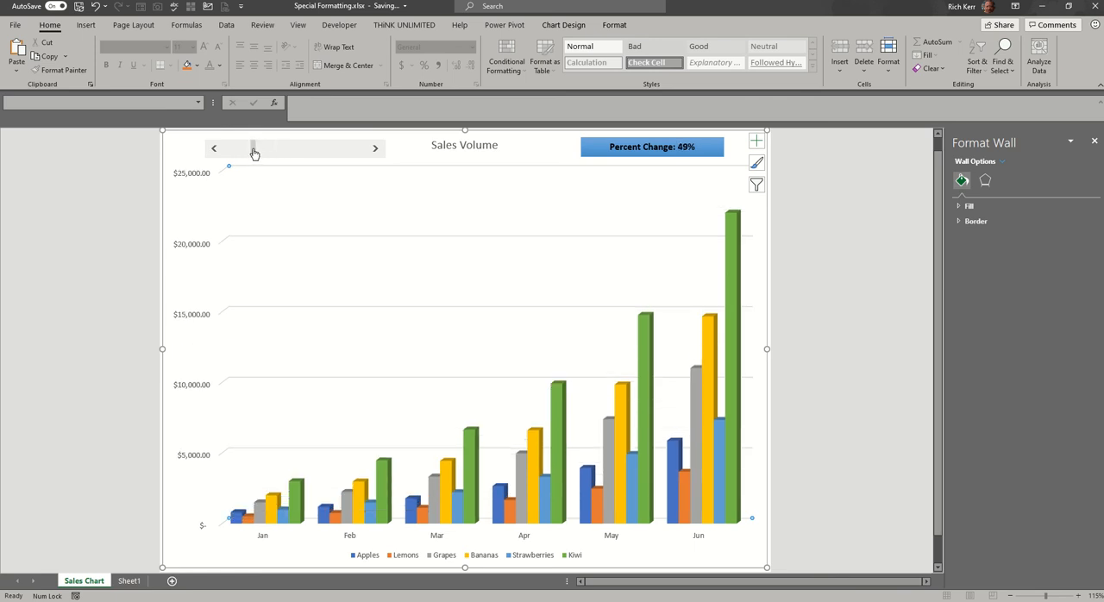